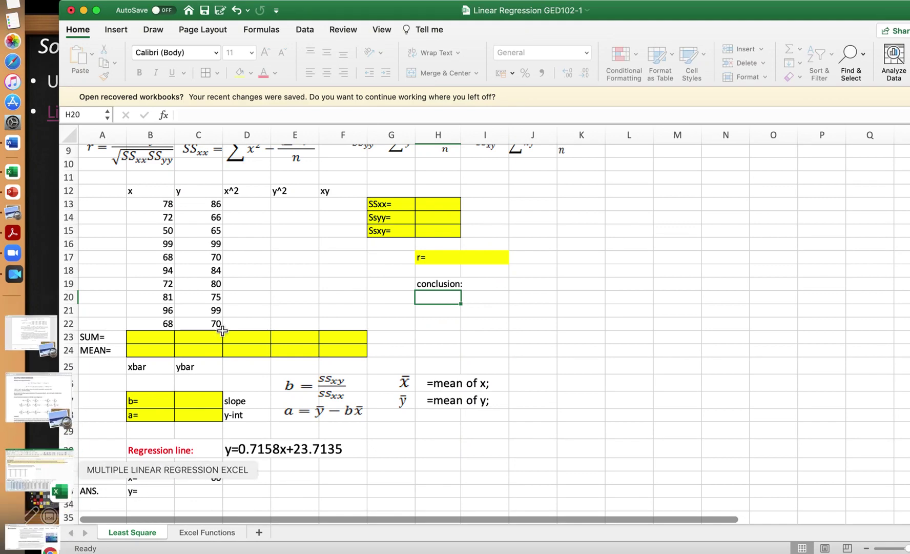
Step: Widen the Excel window and review the empty x^2, y^2 and xy column headings on the Least Square sheet
{"action": "left_click_drag", "start_coordinate": [62, 208], "coordinate": [28, 215]}
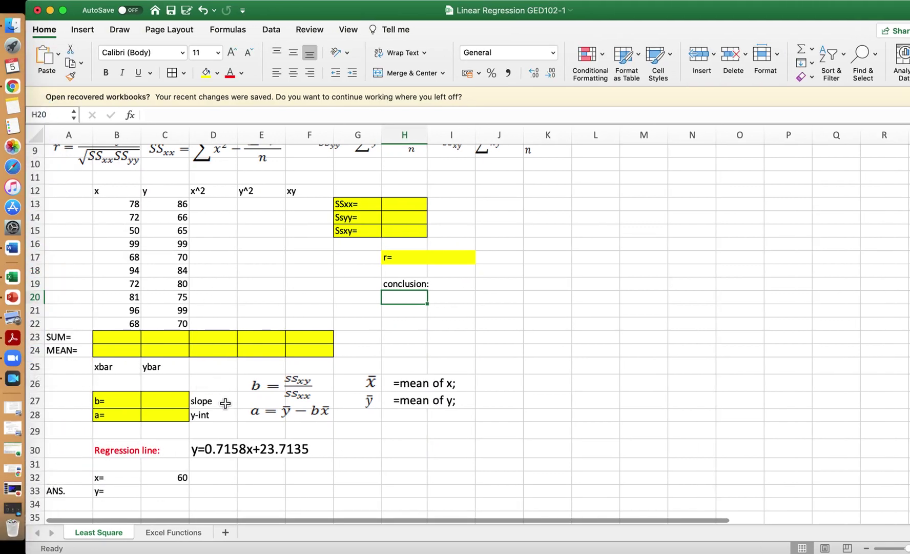
{"action": "scroll", "coordinate": [226, 402], "scroll_direction": "up", "scroll_amount": 5}
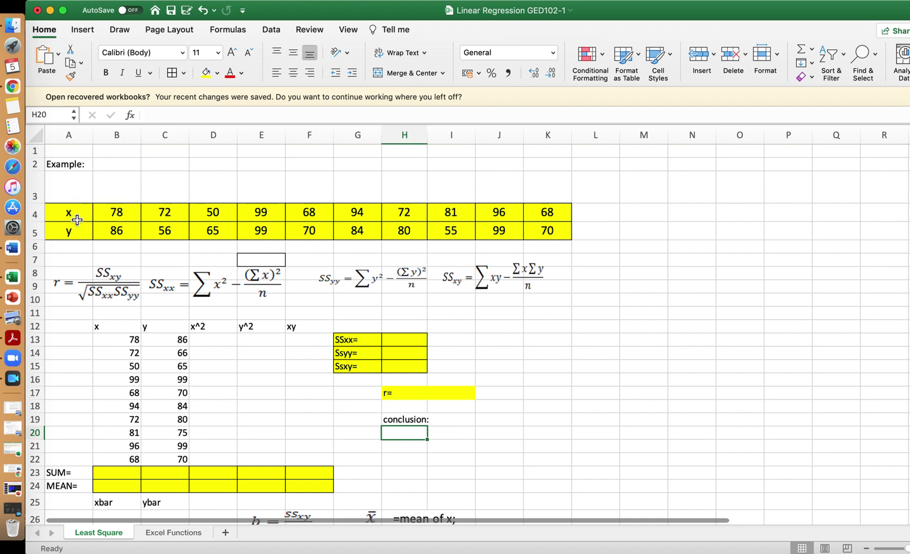
{"action": "scroll", "coordinate": [233, 316], "scroll_direction": "down", "scroll_amount": 4}
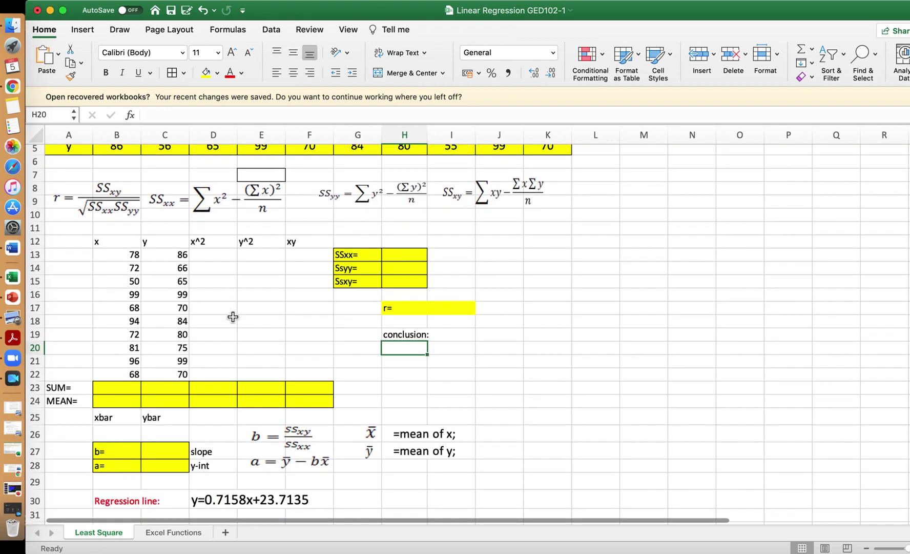
{"action": "scroll", "coordinate": [233, 316], "scroll_direction": "down", "scroll_amount": 1}
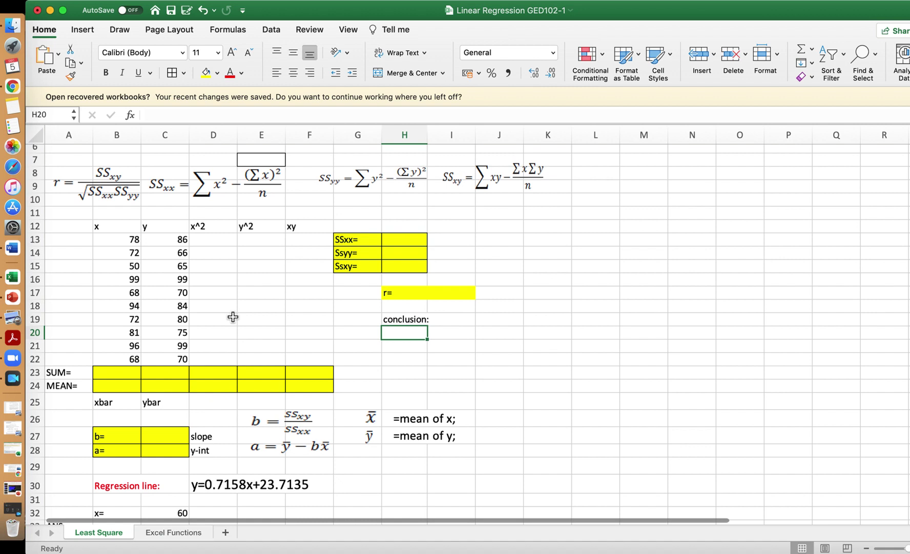
{"action": "left_click", "coordinate": [212, 227]}
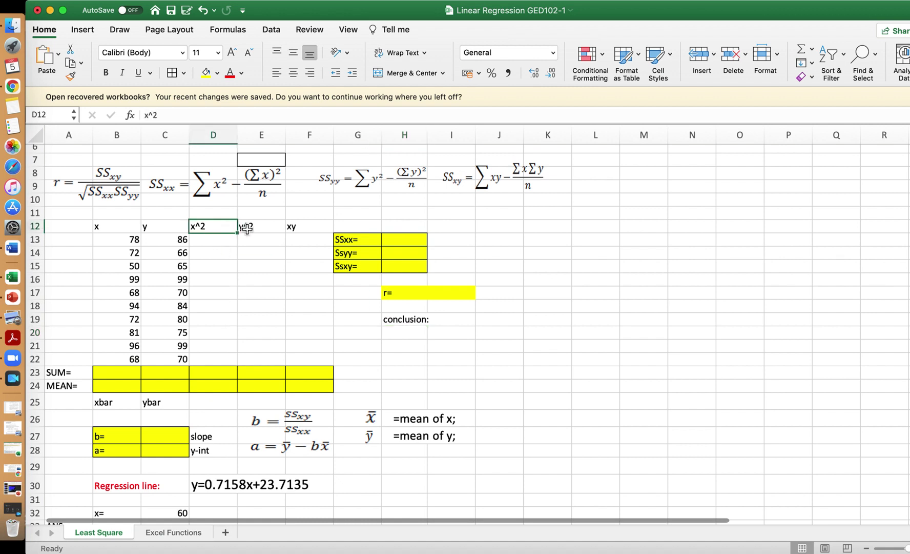
{"action": "left_click", "coordinate": [257, 228]}
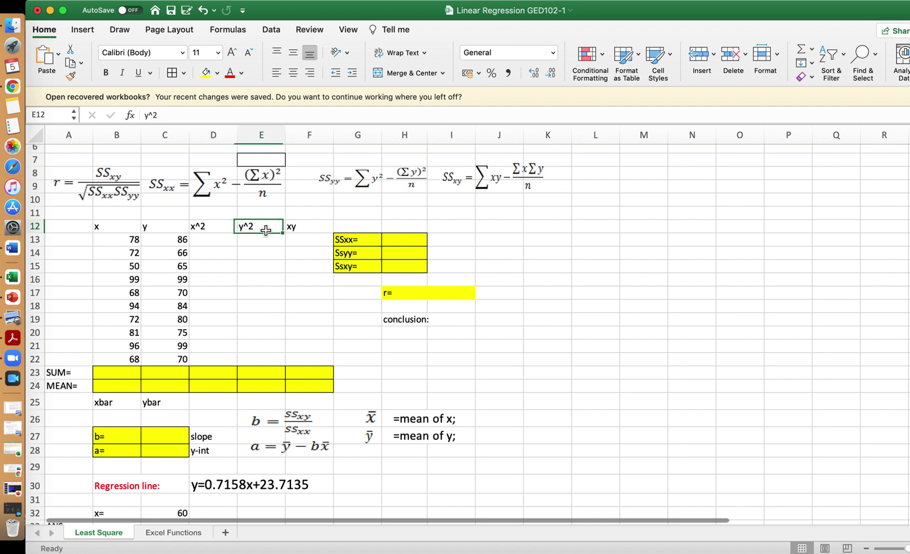
{"action": "left_click", "coordinate": [303, 230]}
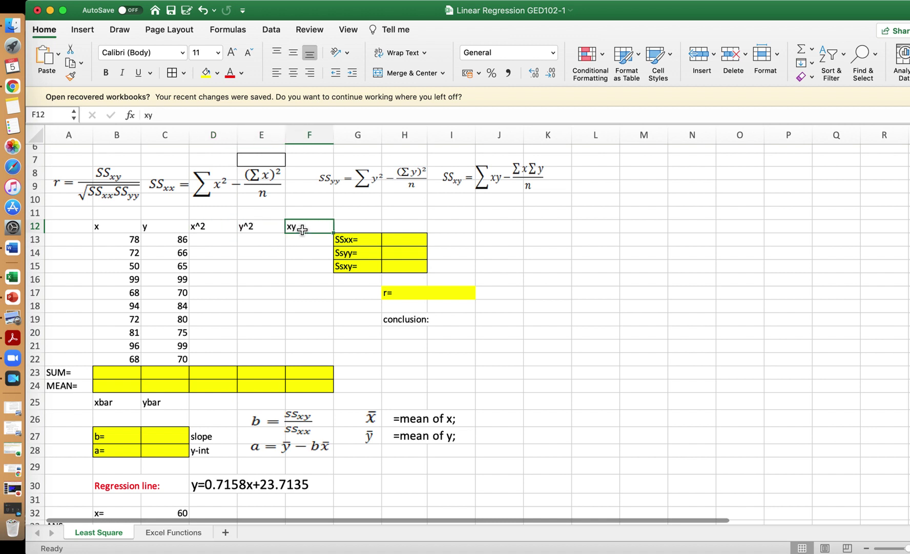
Step: Enter =B13^2 in D13 and fill it down to row 22 for the x^2 column
{"action": "left_click", "coordinate": [208, 240]}
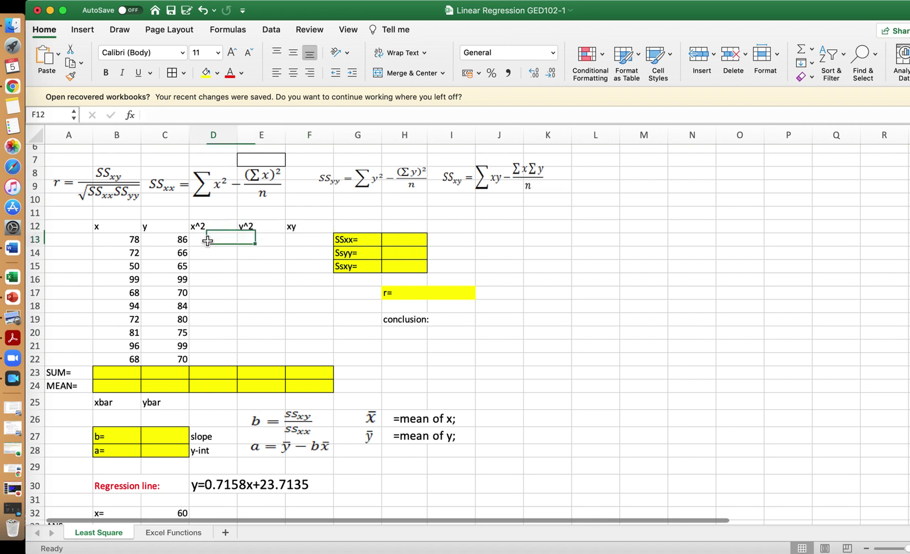
{"action": "type", "text": "="}
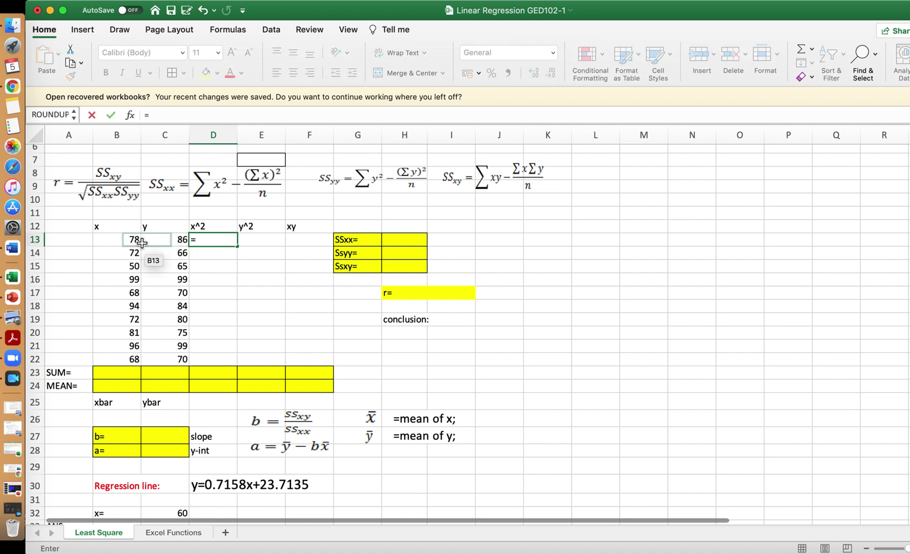
{"action": "left_click", "coordinate": [137, 241]}
{"action": "type", "text": "^2"}
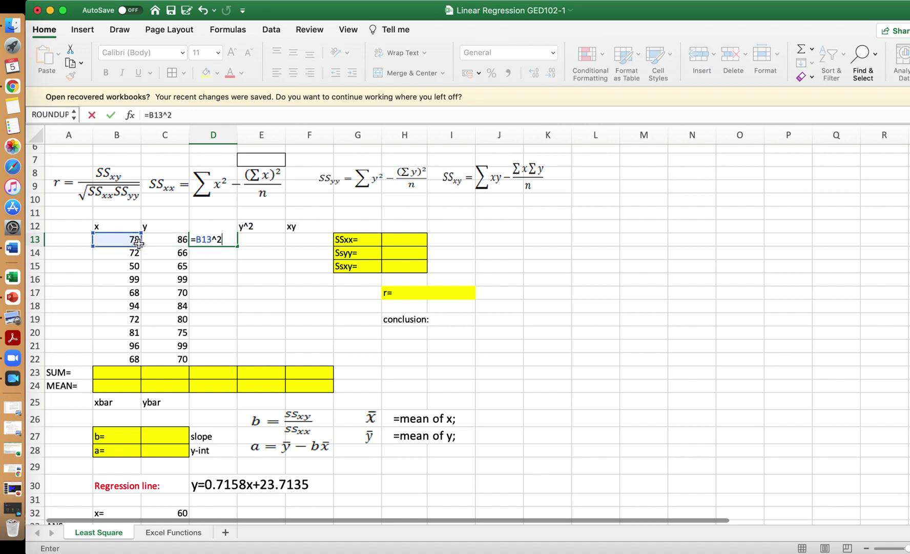
{"action": "key", "text": "Return"}
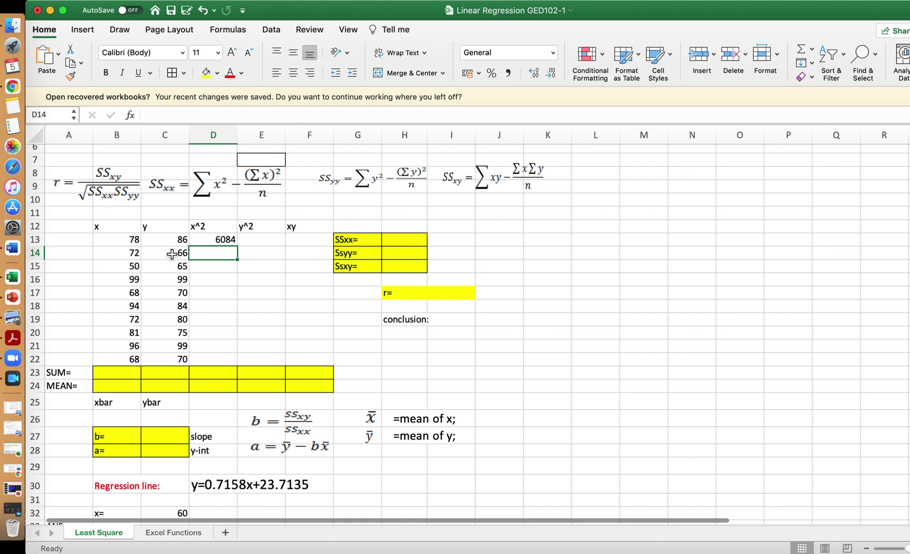
{"action": "left_click", "coordinate": [215, 240]}
{"action": "left_click_drag", "start_coordinate": [239, 249], "coordinate": [239, 364]}
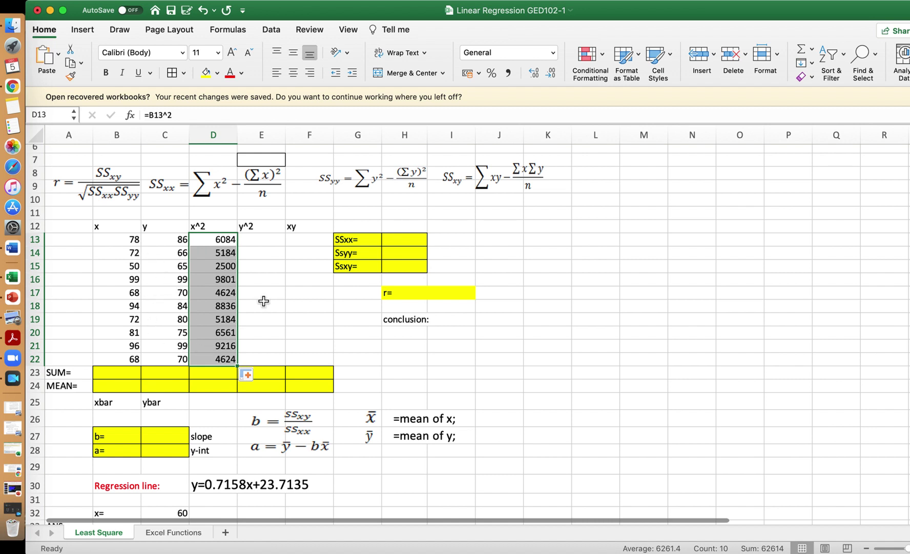
Step: Enter =C13^2 in E13 and fill it down to row 22 for the y^2 column
{"action": "left_click_drag", "start_coordinate": [261, 243], "coordinate": [262, 241]}
{"action": "type", "text": "="}
{"action": "left_click", "coordinate": [174, 240]}
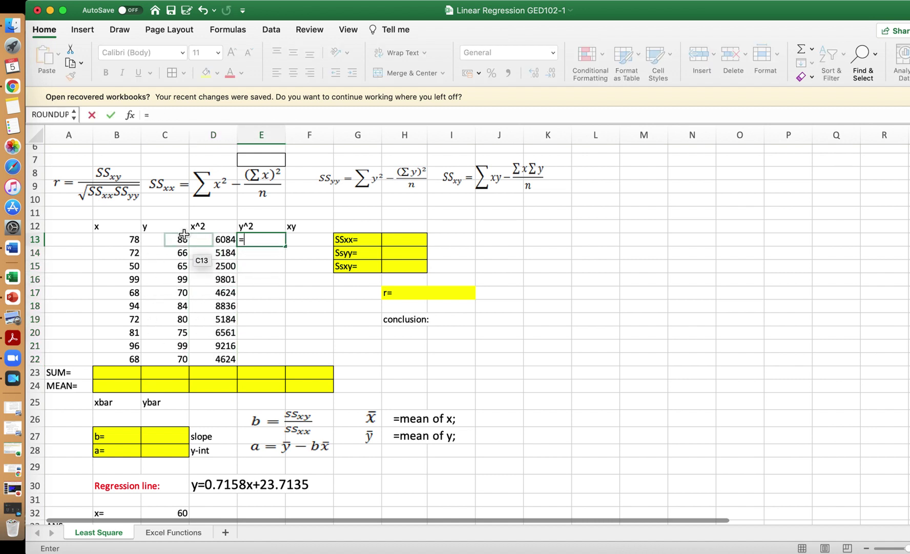
{"action": "type", "text": "^"}
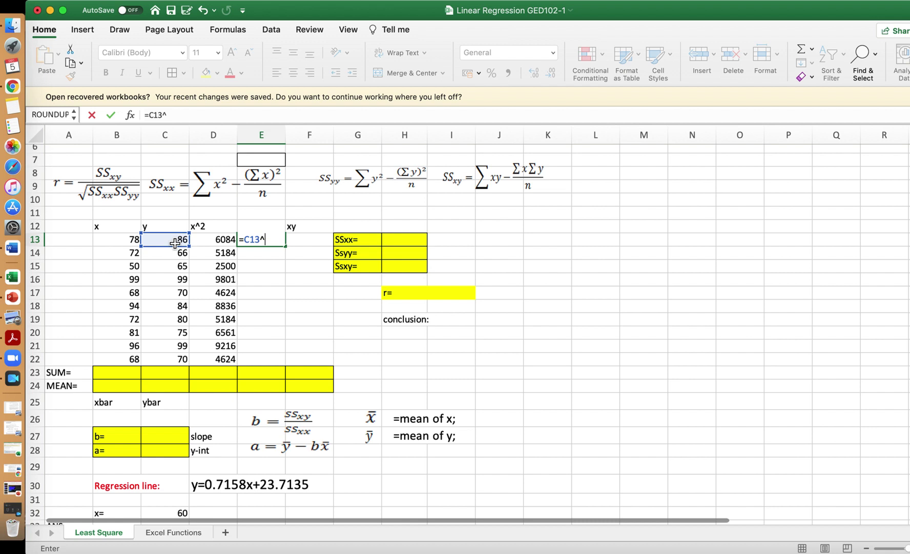
{"action": "type", "text": "2"}
{"action": "key", "text": "Return"}
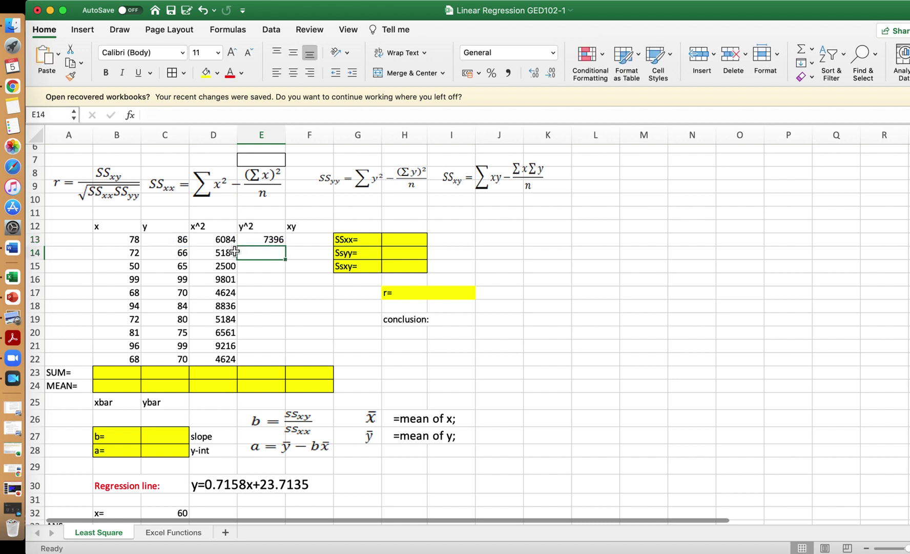
{"action": "left_click", "coordinate": [267, 244]}
{"action": "left_click_drag", "start_coordinate": [285, 246], "coordinate": [283, 365]}
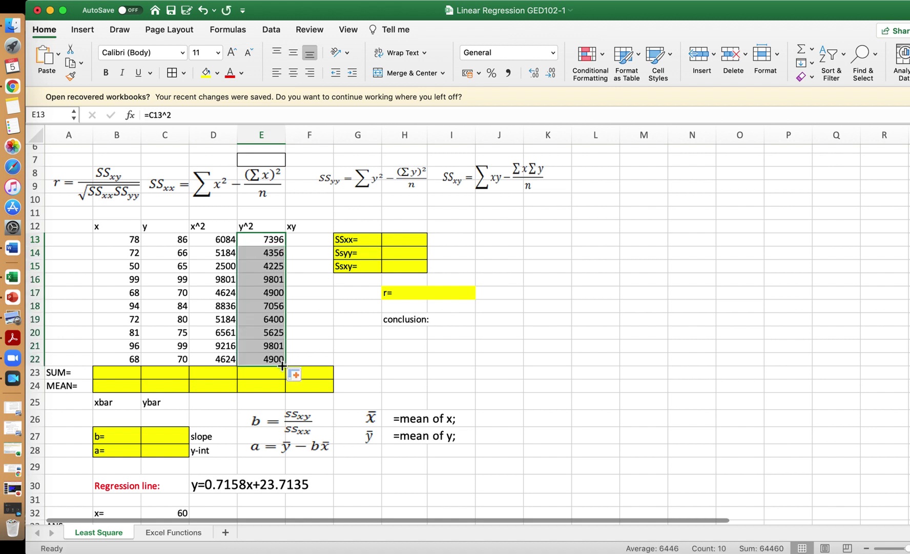
{"action": "left_click_drag", "start_coordinate": [303, 281], "coordinate": [309, 243]}
Step: Enter =B13*C13 in F13 and fill it down to row 22 for the xy column
{"action": "left_click", "coordinate": [309, 243]}
{"action": "type", "text": "="}
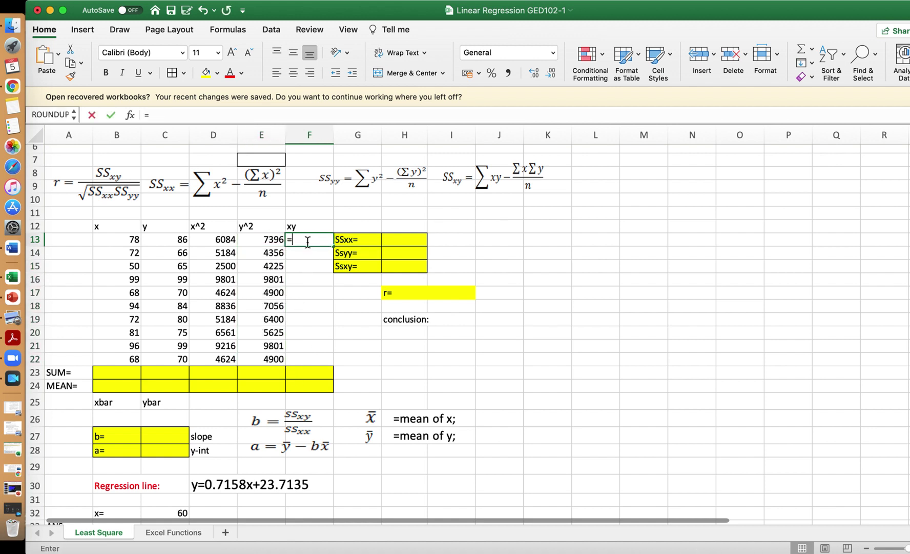
{"action": "left_click", "coordinate": [132, 241]}
{"action": "type", "text": "*"}
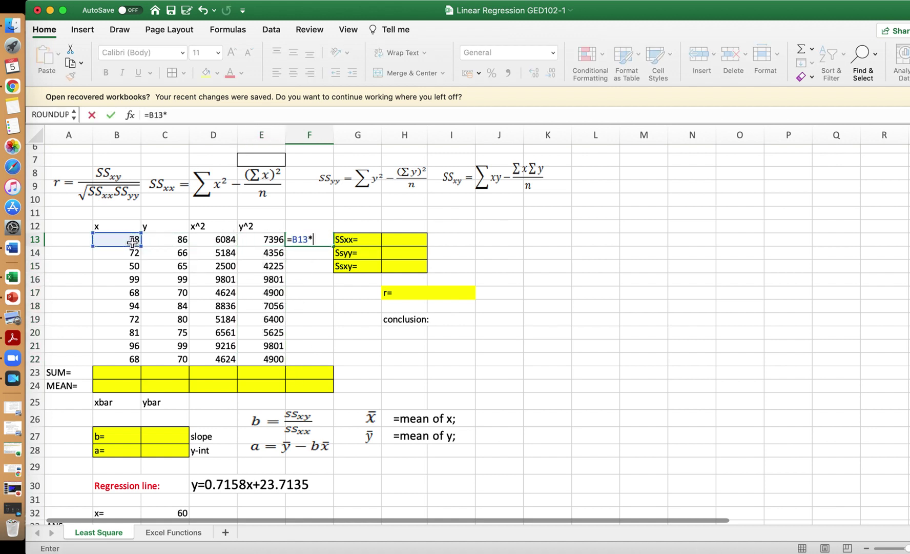
{"action": "left_click", "coordinate": [175, 237]}
{"action": "key", "text": "Return"}
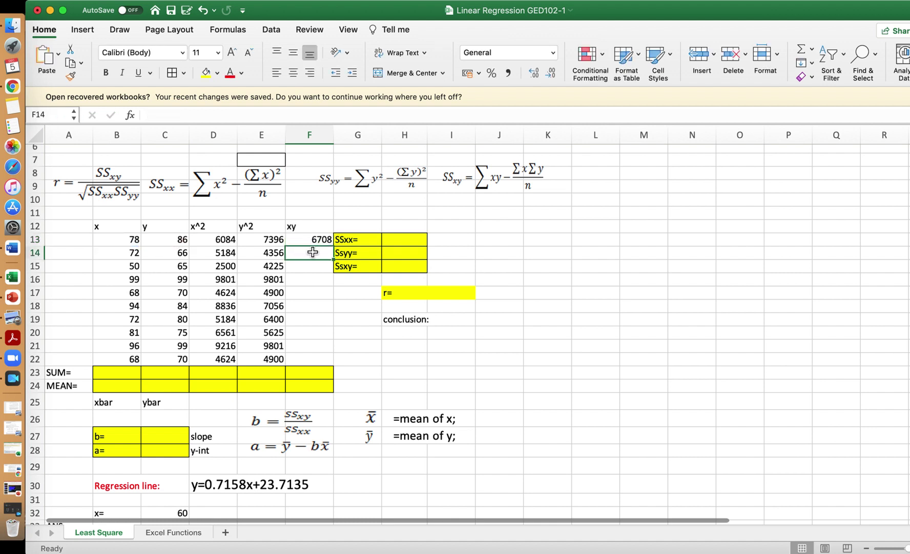
{"action": "left_click", "coordinate": [310, 240]}
{"action": "left_click_drag", "start_coordinate": [336, 252], "coordinate": [326, 366]}
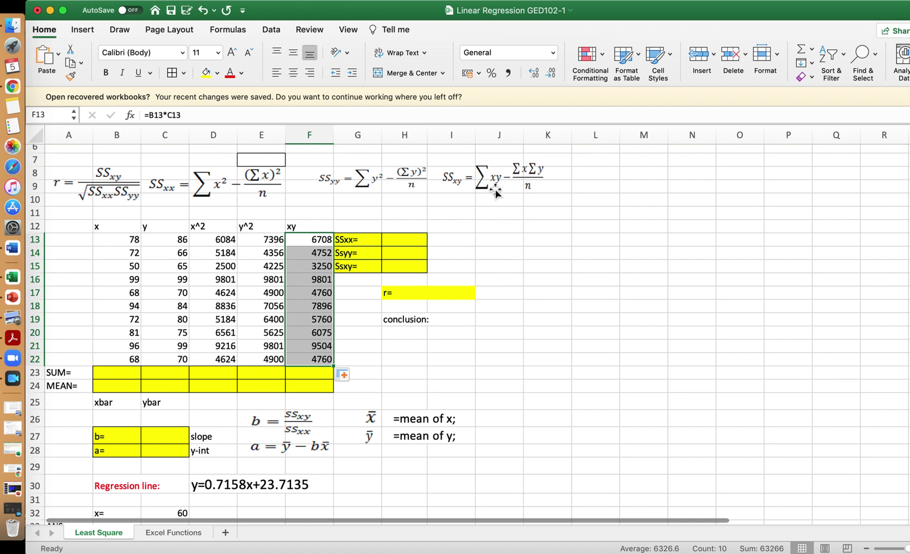
Step: Enter a SUM of the x values in B23 and copy it across to column F
{"action": "left_click", "coordinate": [117, 372]}
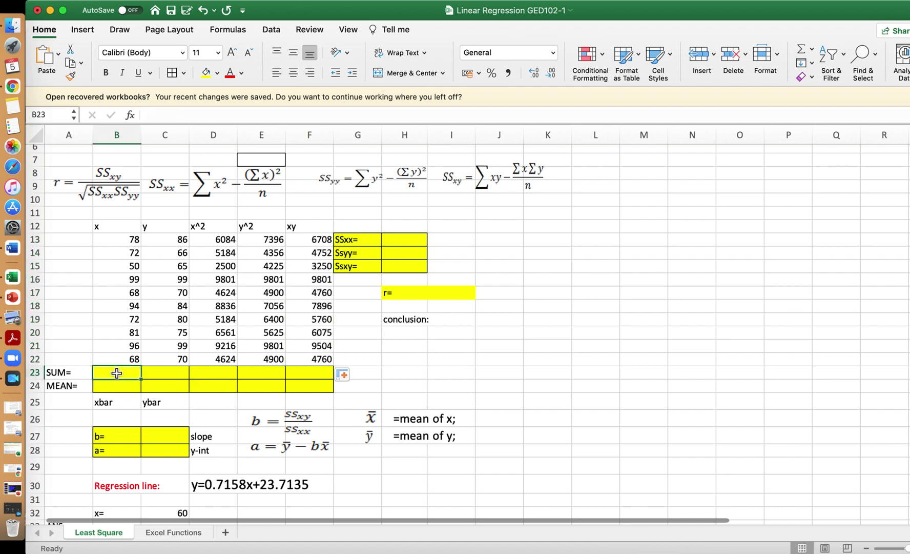
{"action": "type", "text": "=sum("}
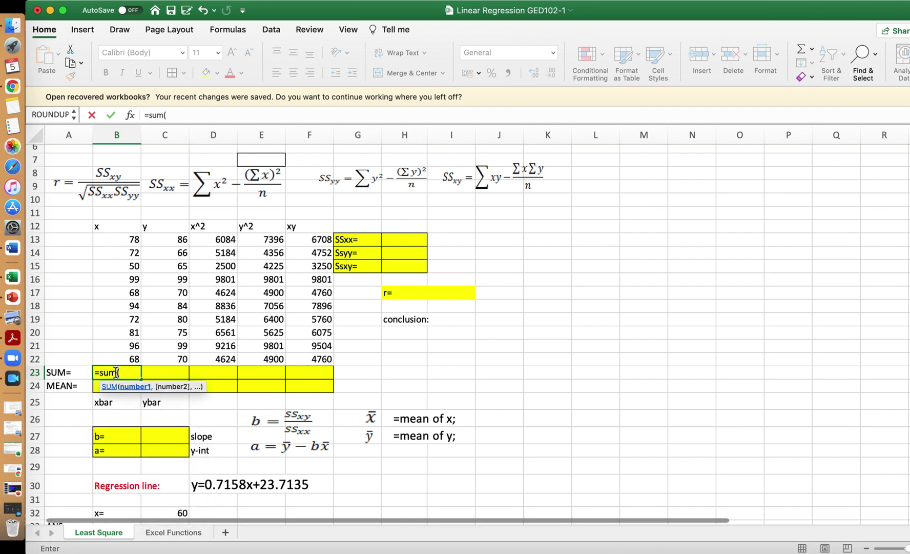
{"action": "left_click_drag", "start_coordinate": [128, 239], "coordinate": [132, 253]}
{"action": "key", "text": "shift+Down"}
{"action": "key", "text": "shift+Down"}
{"action": "key", "text": "shift+Down"}
{"action": "key", "text": "shift+Down"}
{"action": "key", "text": "shift+Down"}
{"action": "key", "text": "shift+Down"}
{"action": "key", "text": "shift+Down"}
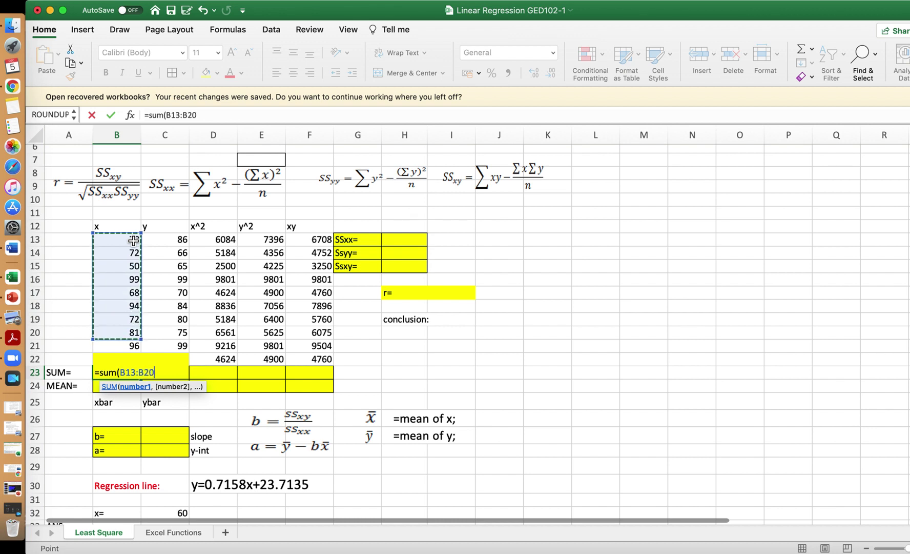
{"action": "type", "text": ")"}
{"action": "key", "text": "Return"}
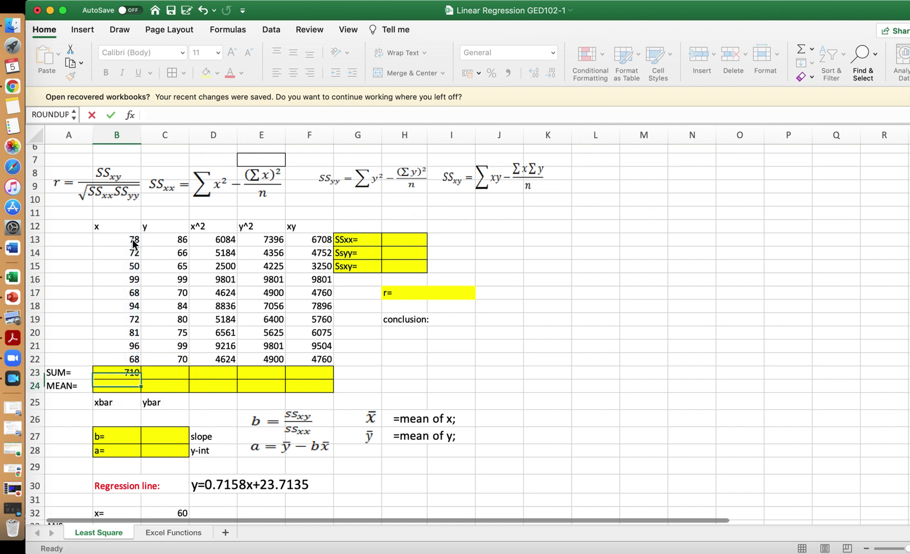
{"action": "left_click", "coordinate": [111, 375]}
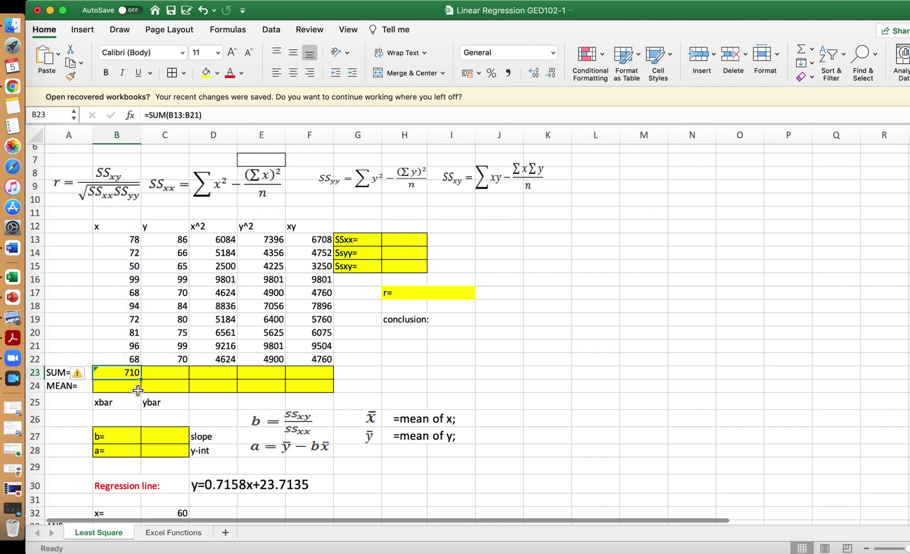
{"action": "left_click_drag", "start_coordinate": [142, 382], "coordinate": [308, 377]}
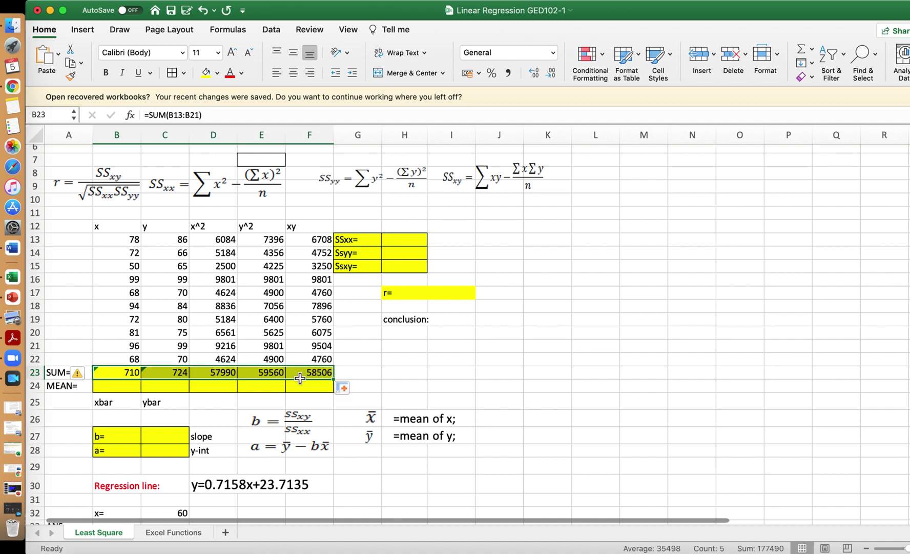
Step: Check C23's summed range, then correct B23 to =SUM(B13:B22)
{"action": "left_click", "coordinate": [184, 376]}
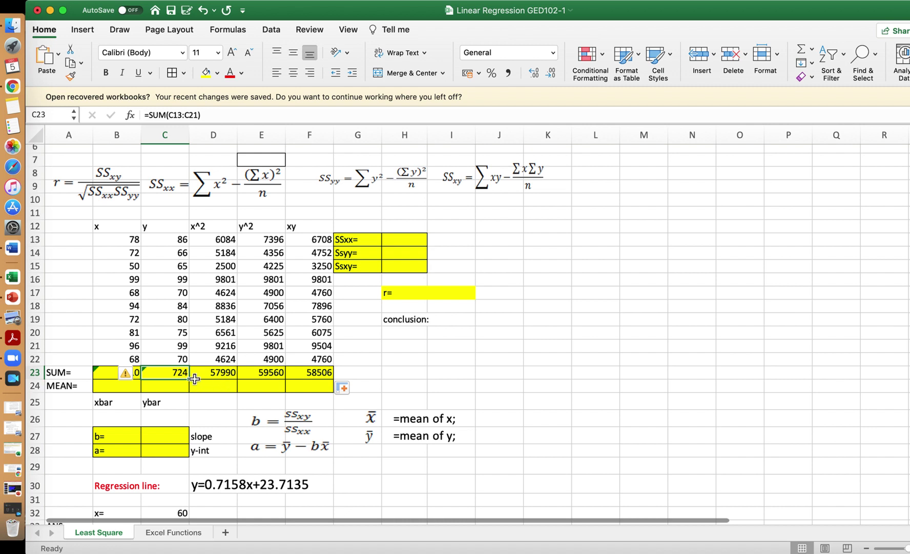
{"action": "left_click", "coordinate": [215, 116]}
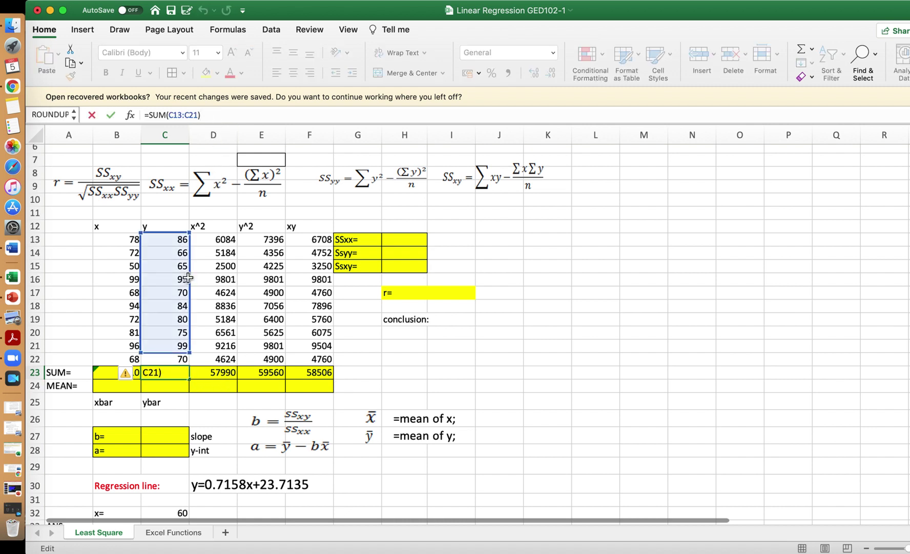
{"action": "left_click", "coordinate": [212, 440]}
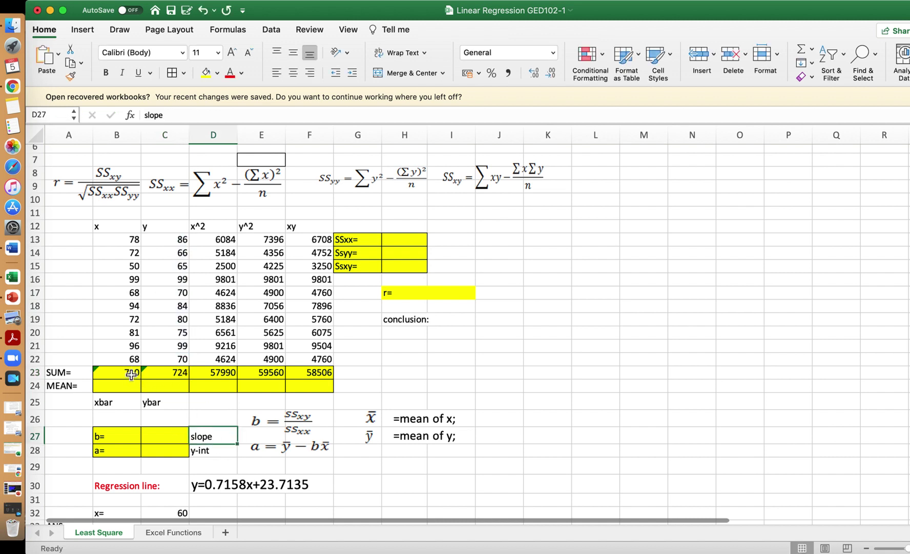
{"action": "left_click", "coordinate": [132, 373]}
{"action": "left_click", "coordinate": [209, 114]}
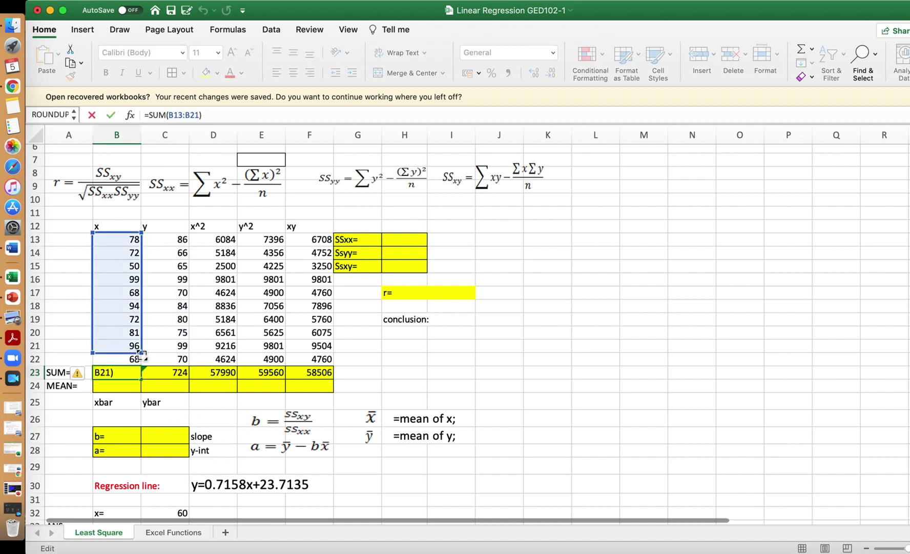
{"action": "left_click_drag", "start_coordinate": [142, 353], "coordinate": [143, 366]}
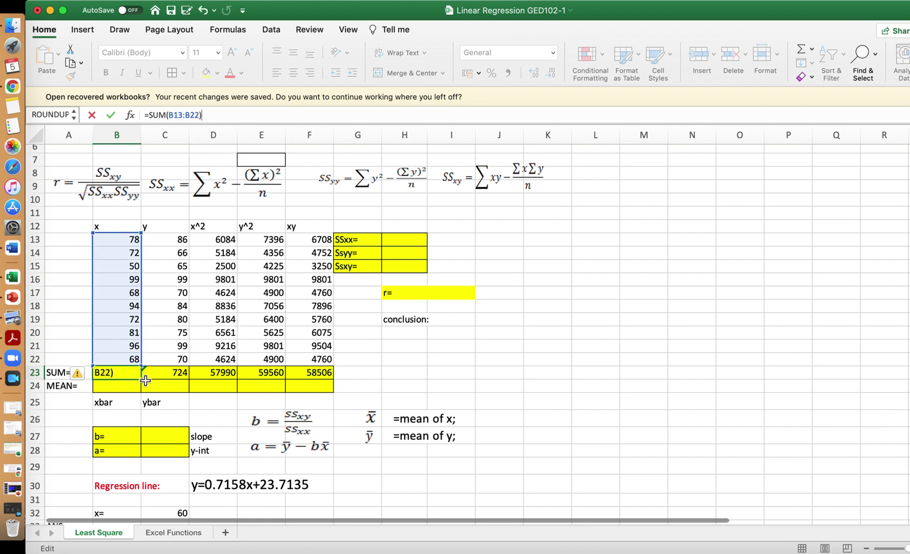
{"action": "left_click", "coordinate": [72, 346]}
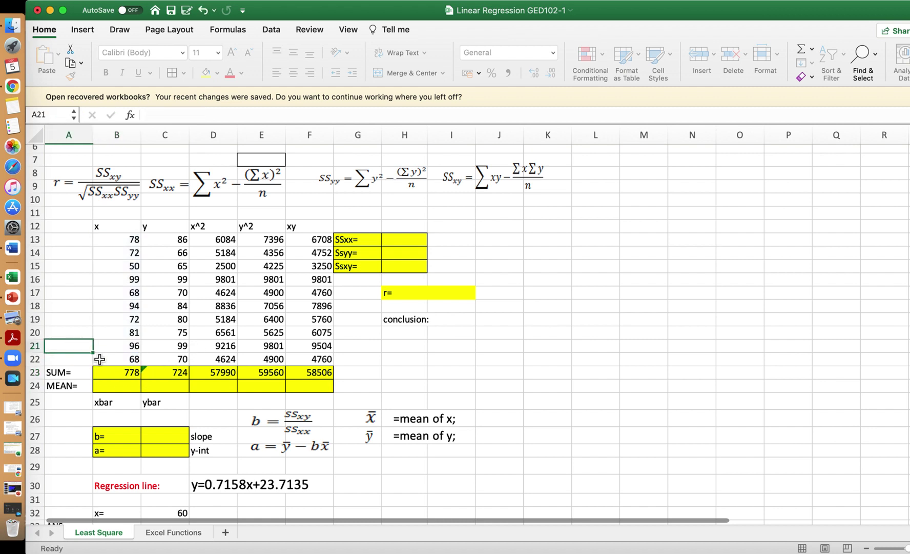
Step: Recopy the corrected SUM across to F23, confirm C23 as =SUM(C13:C22), and begin =AVERAGE( in B24
{"action": "left_click", "coordinate": [131, 372]}
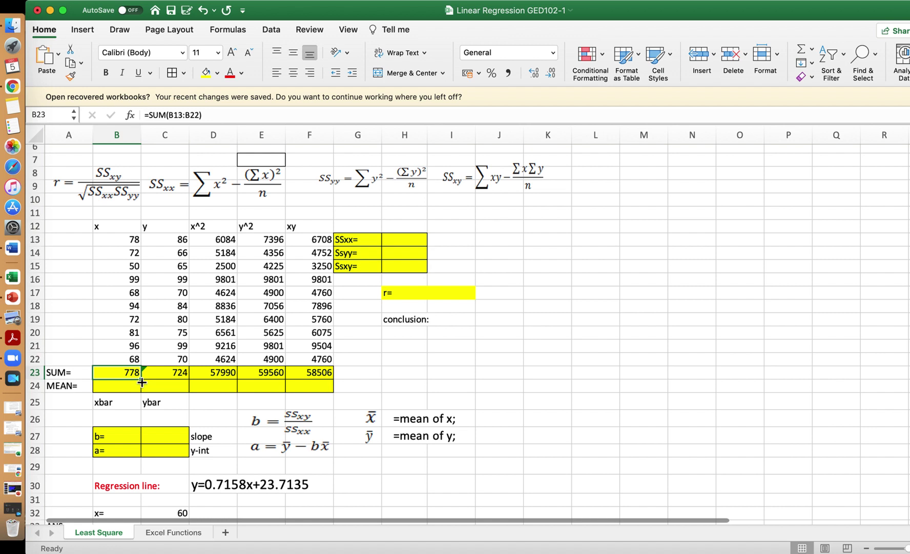
{"action": "left_click_drag", "start_coordinate": [142, 382], "coordinate": [319, 378]}
{"action": "left_click", "coordinate": [173, 374]}
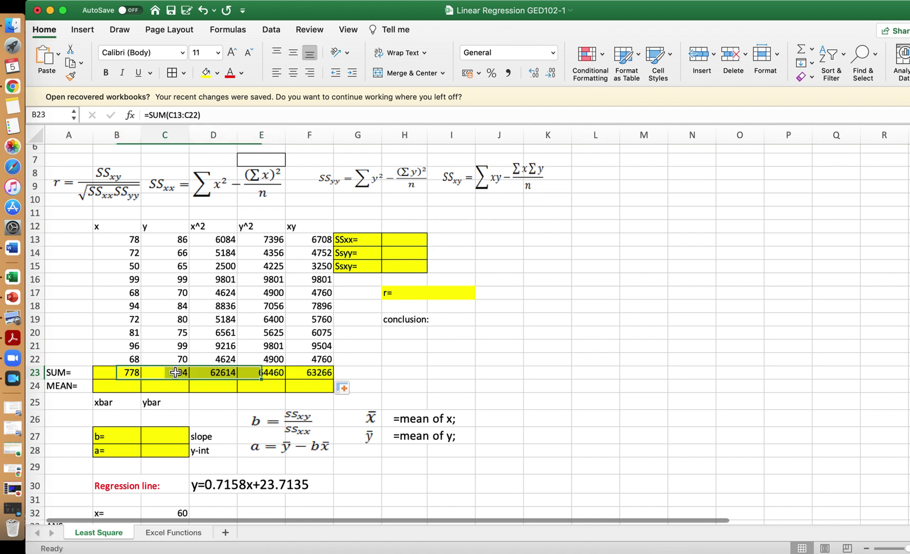
{"action": "left_click", "coordinate": [219, 113]}
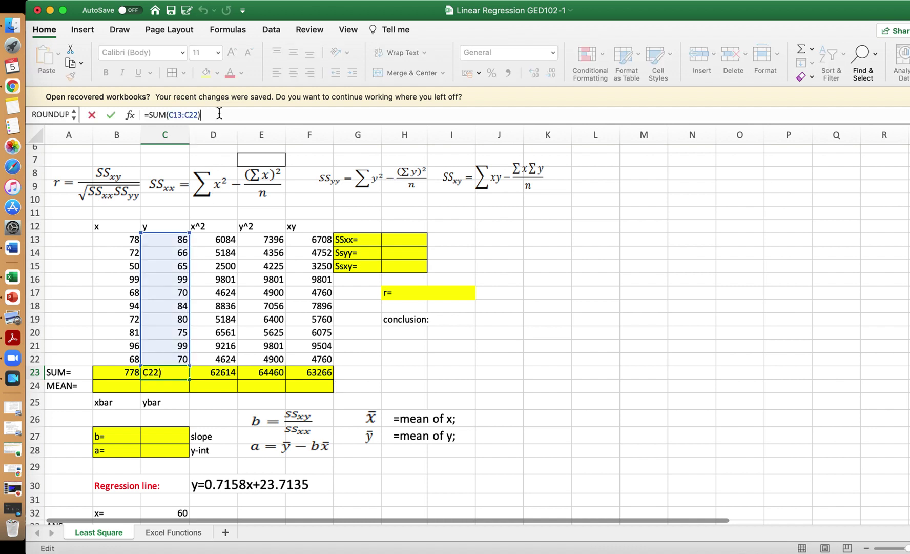
{"action": "key", "text": "Return"}
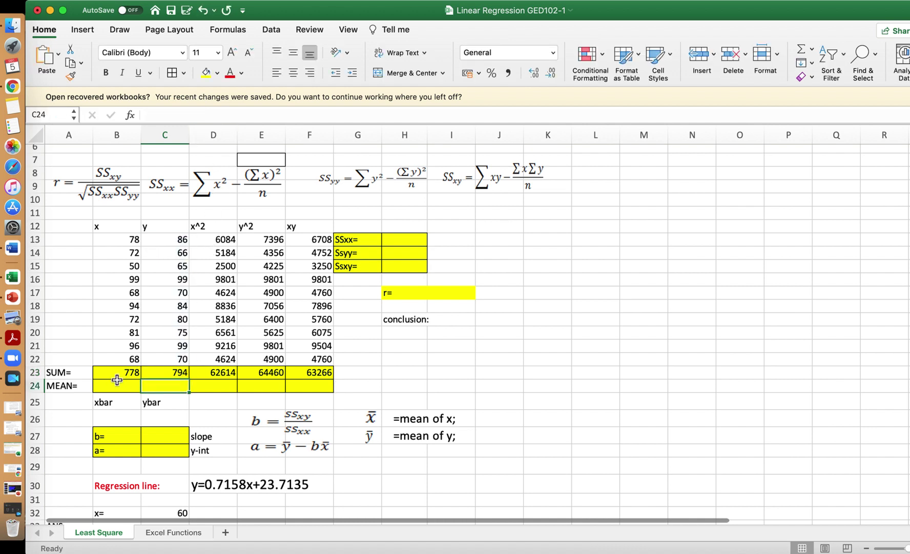
{"action": "left_click", "coordinate": [114, 386]}
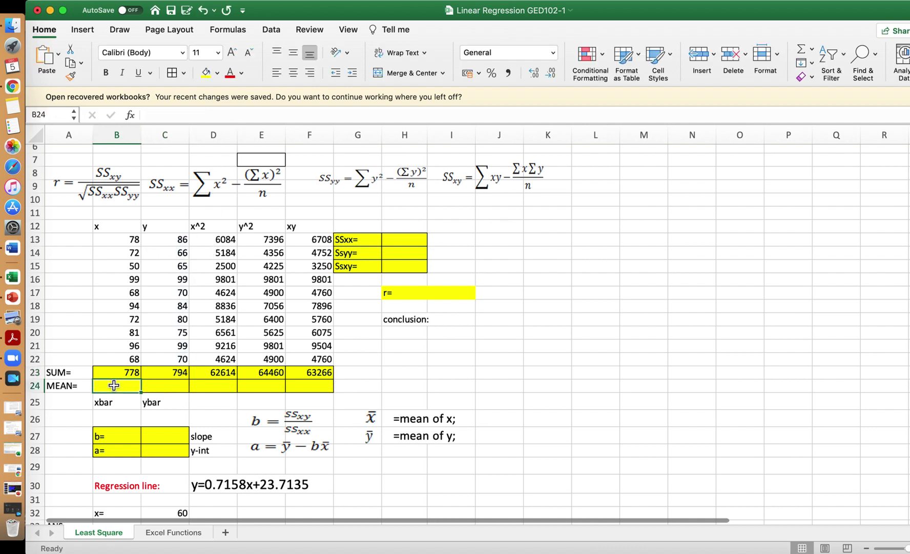
{"action": "type", "text": "=a"}
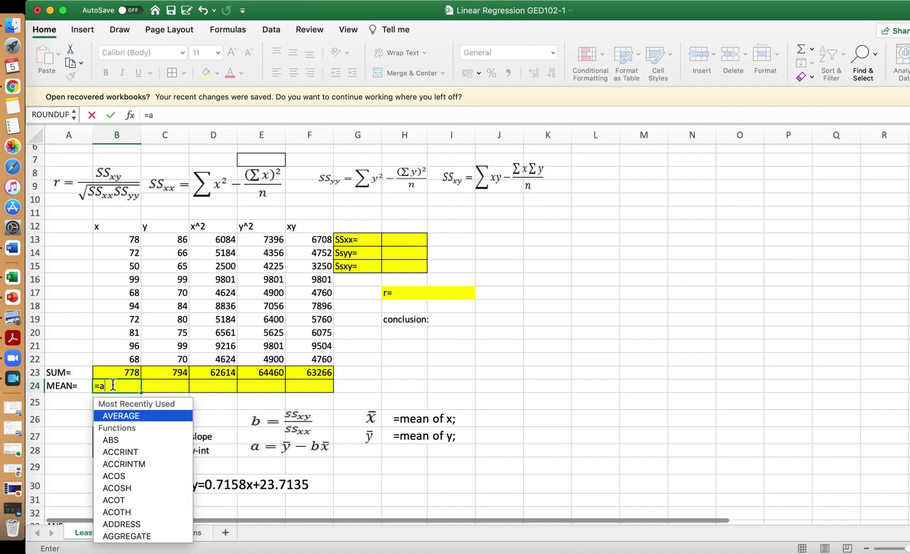
{"action": "type", "text": "vera"}
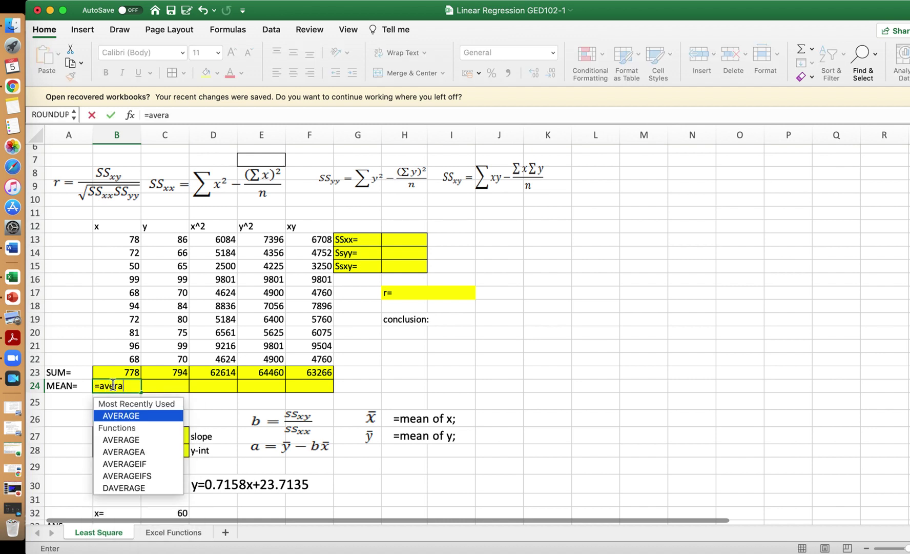
{"action": "type", "text": "ge("}
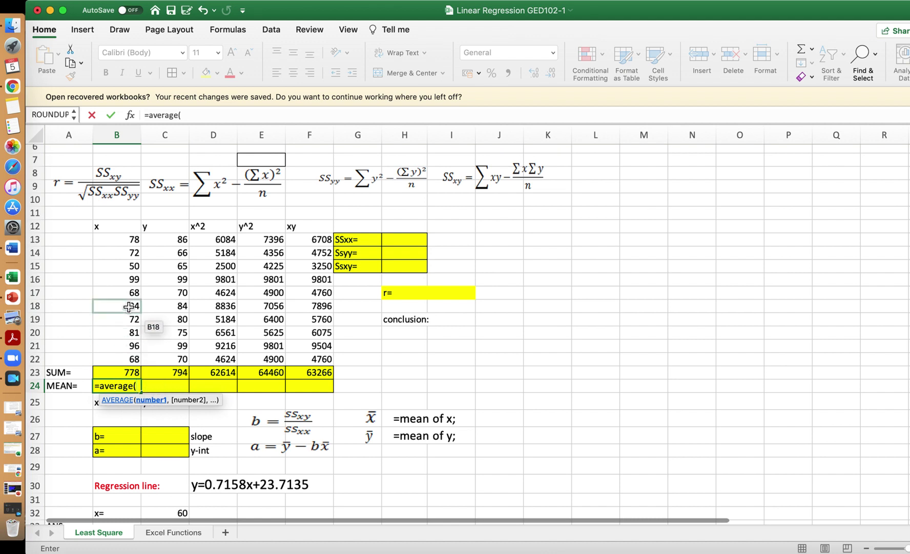
Step: Set B24 to =AVERAGE(B13:B22) for 77.8 and copy it to C24 for 79.4
{"action": "left_click_drag", "start_coordinate": [134, 239], "coordinate": [134, 332]}
{"action": "key", "text": "shift+Down"}
{"action": "key", "text": "shift+Down"}
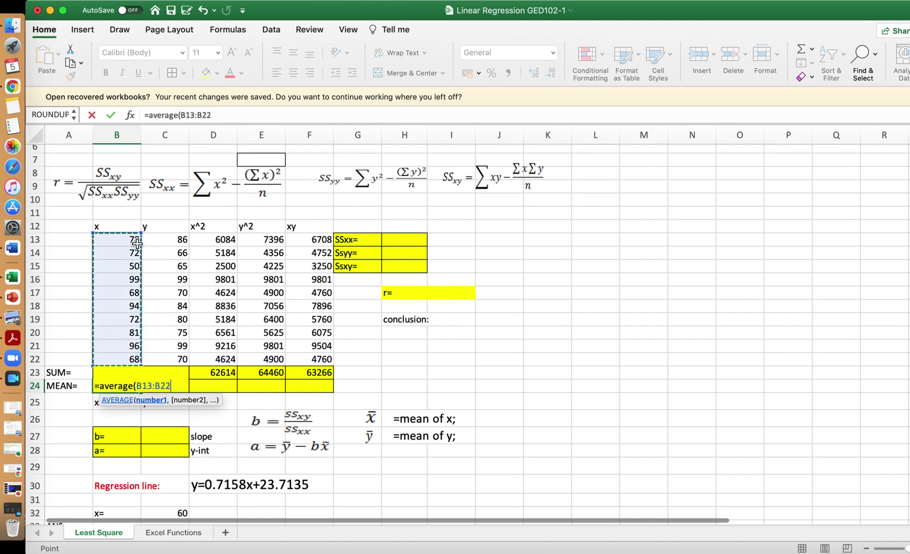
{"action": "type", "text": ")"}
{"action": "key", "text": "Return"}
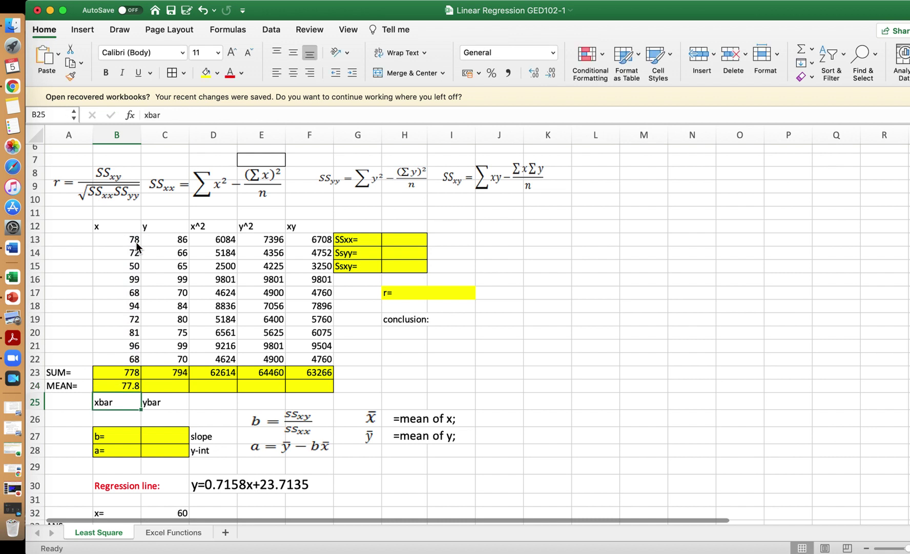
{"action": "left_click", "coordinate": [133, 387]}
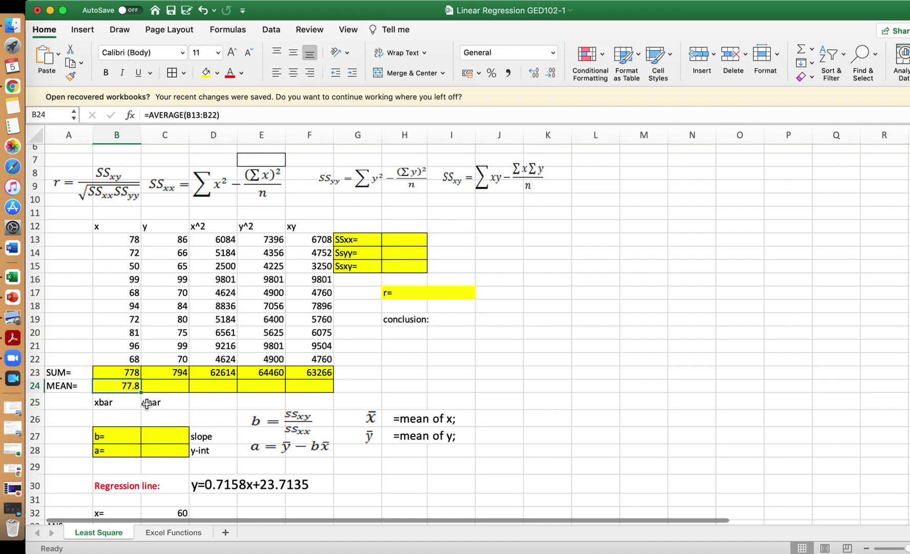
{"action": "left_click_drag", "start_coordinate": [141, 392], "coordinate": [183, 392]}
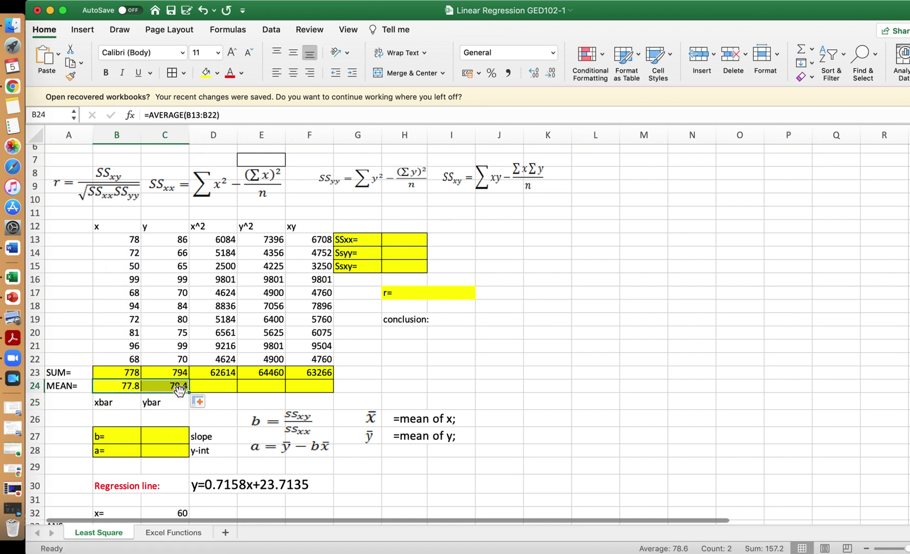
{"action": "left_click", "coordinate": [177, 389]}
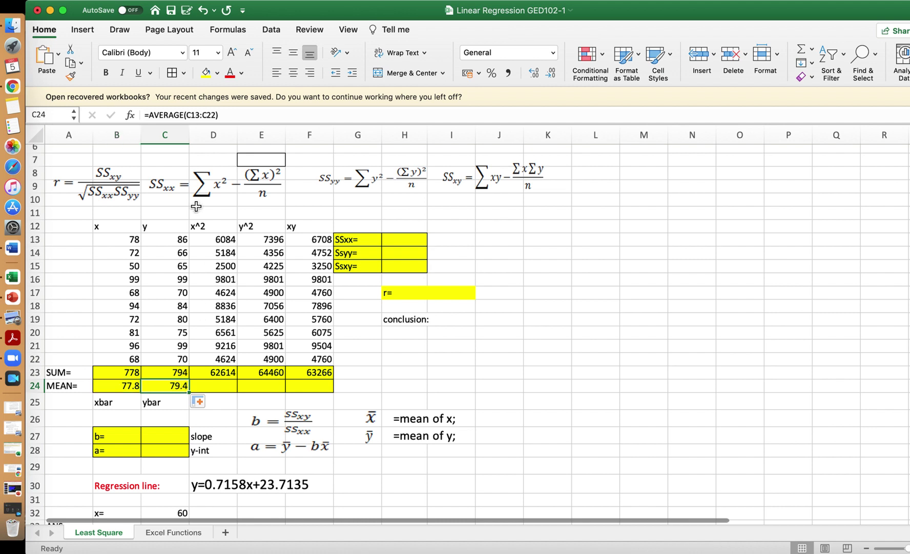
{"action": "left_click", "coordinate": [231, 117]}
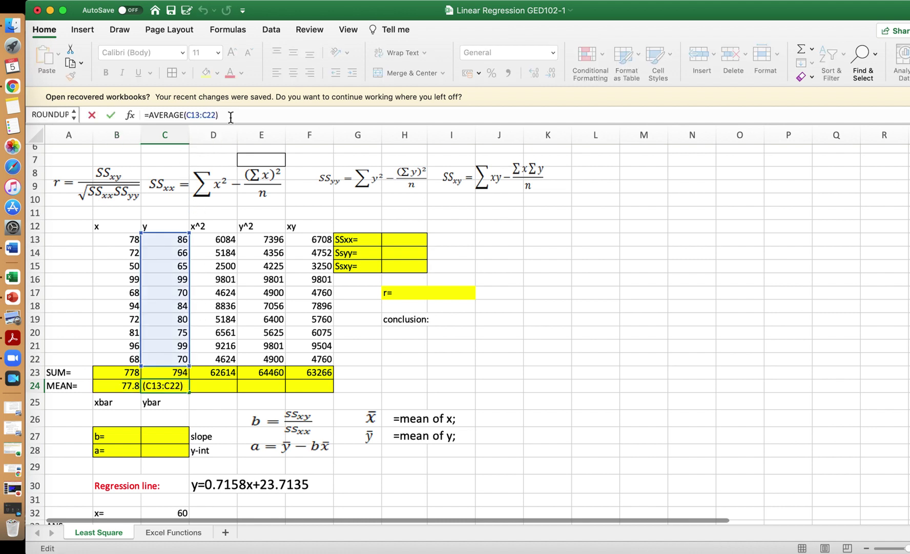
{"action": "key", "text": "Return"}
{"action": "key", "text": "Up"}
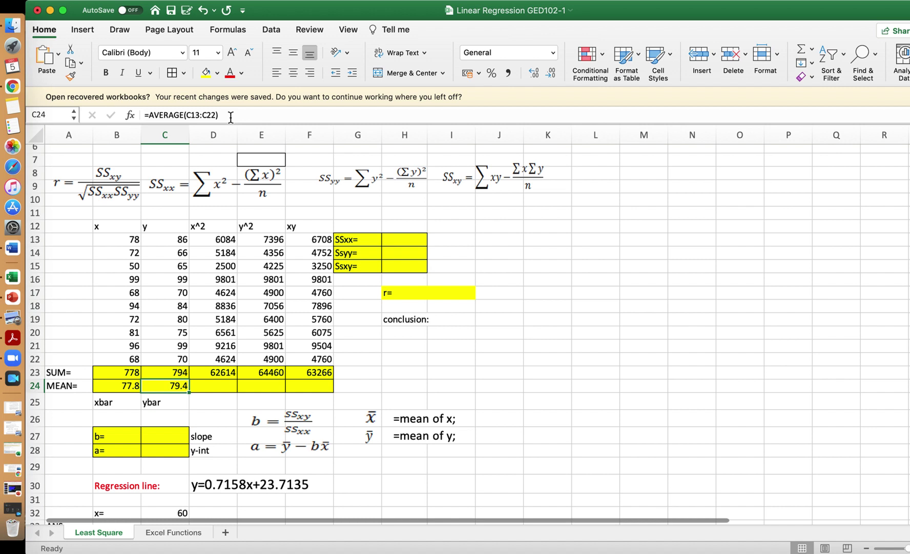
{"action": "left_click", "coordinate": [441, 346]}
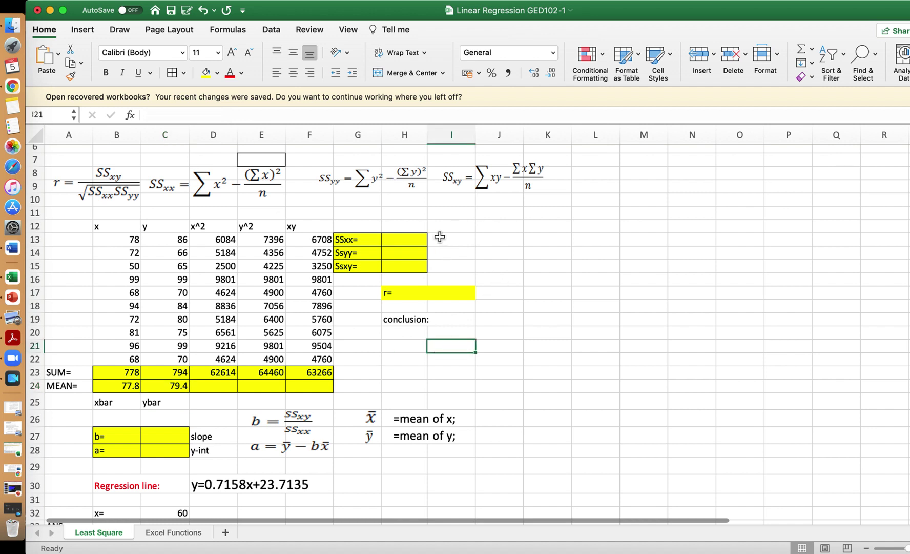
Step: Enter the SSxx formula in H13 from the D23 and B23 totals, giving 2085.6
{"action": "left_click", "coordinate": [411, 243]}
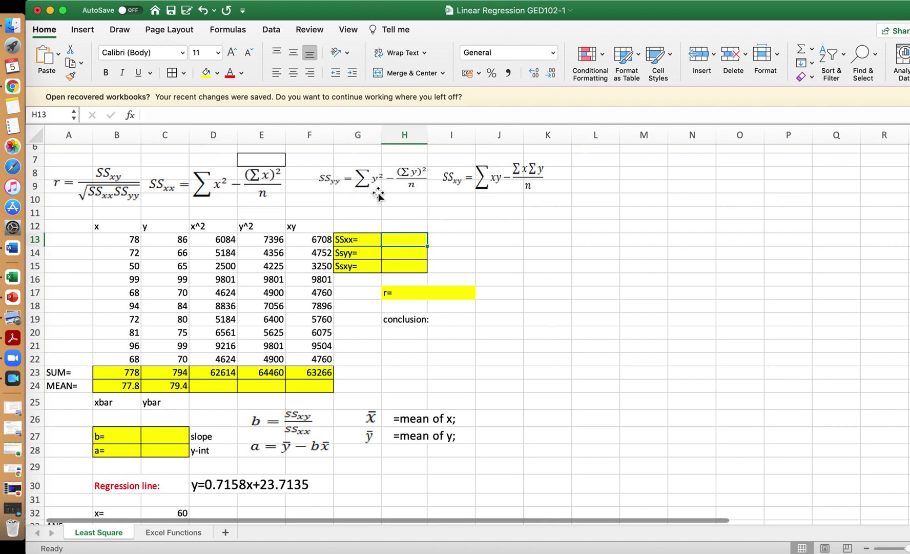
{"action": "left_click", "coordinate": [187, 186]}
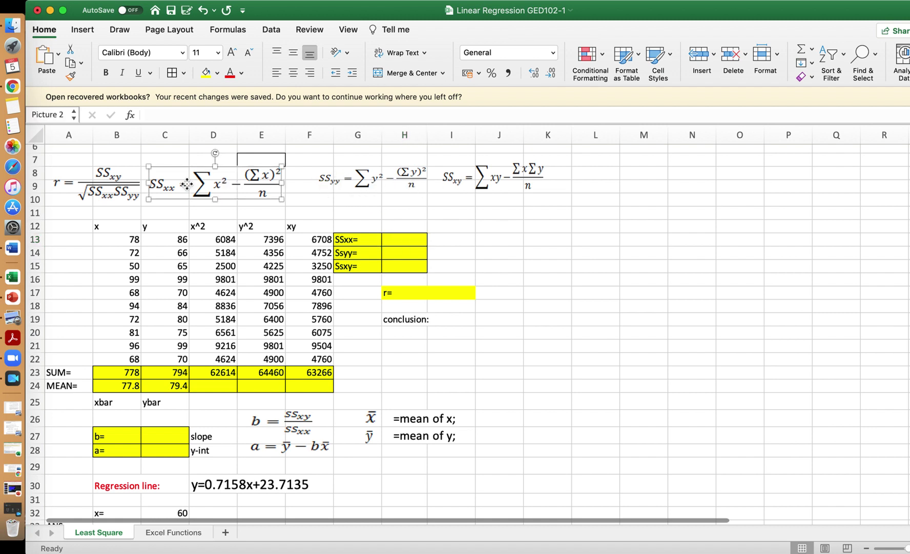
{"action": "left_click", "coordinate": [396, 244]}
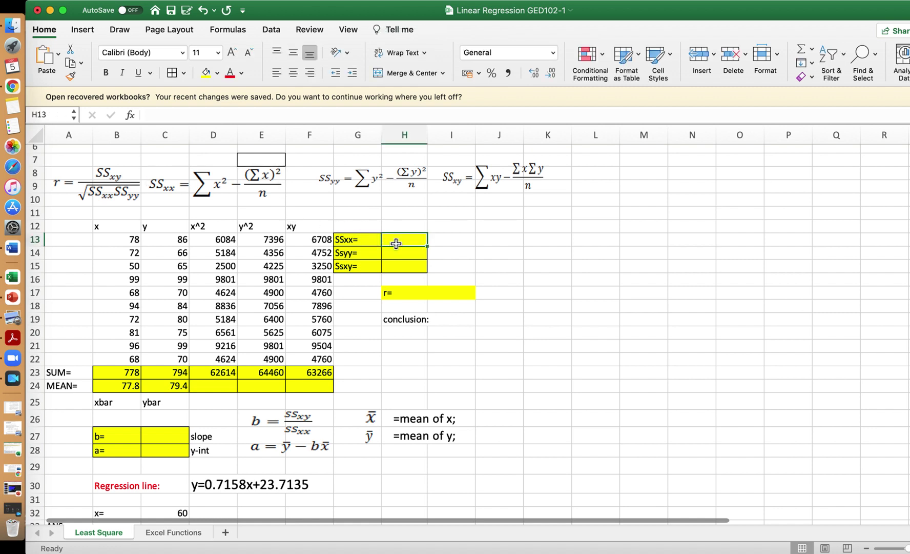
{"action": "type", "text": "="}
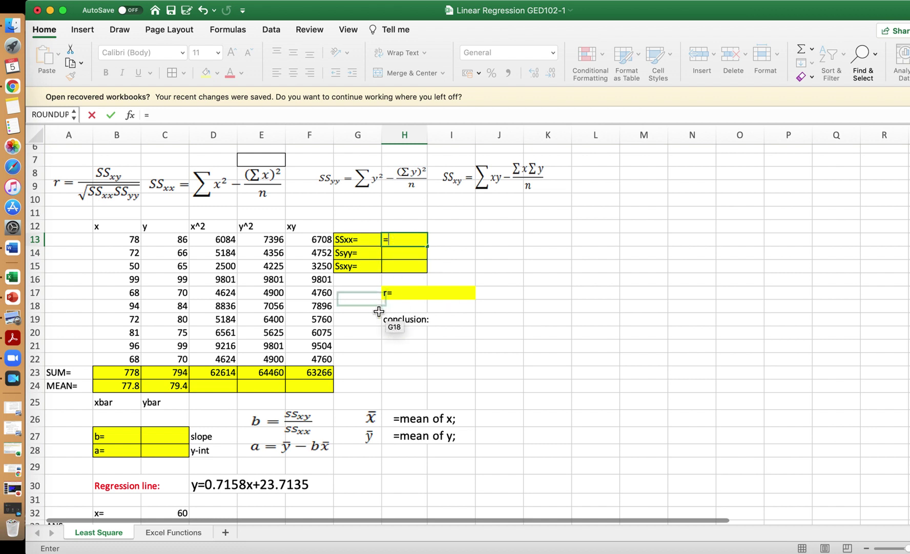
{"action": "left_click", "coordinate": [221, 373]}
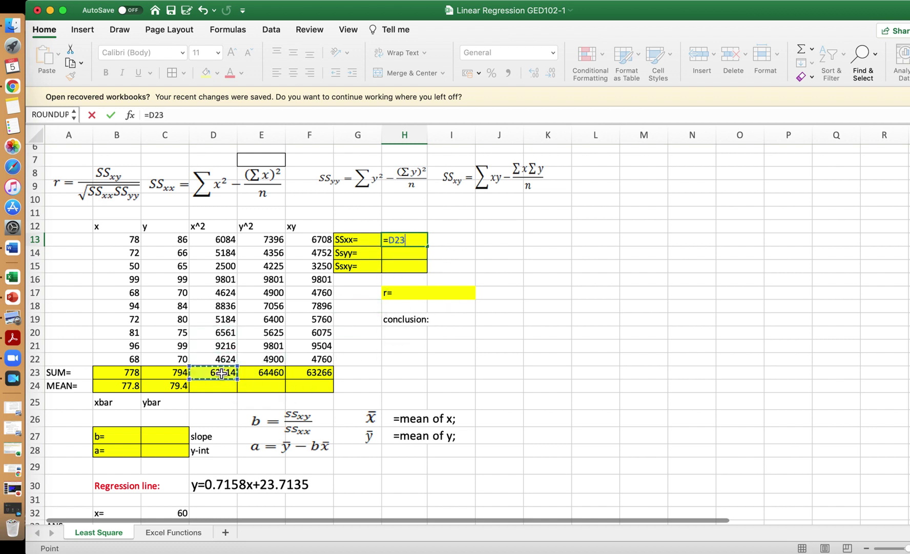
{"action": "type", "text": "-("}
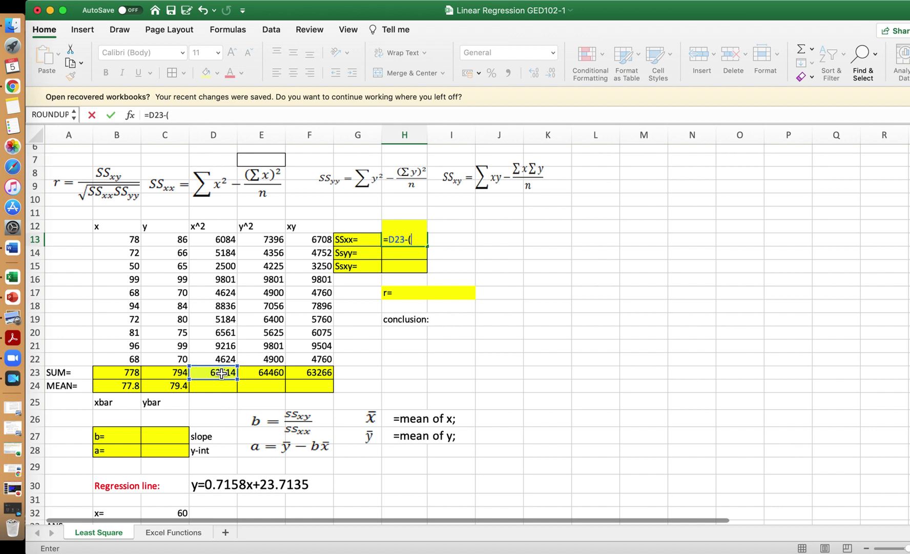
{"action": "left_click", "coordinate": [122, 375]}
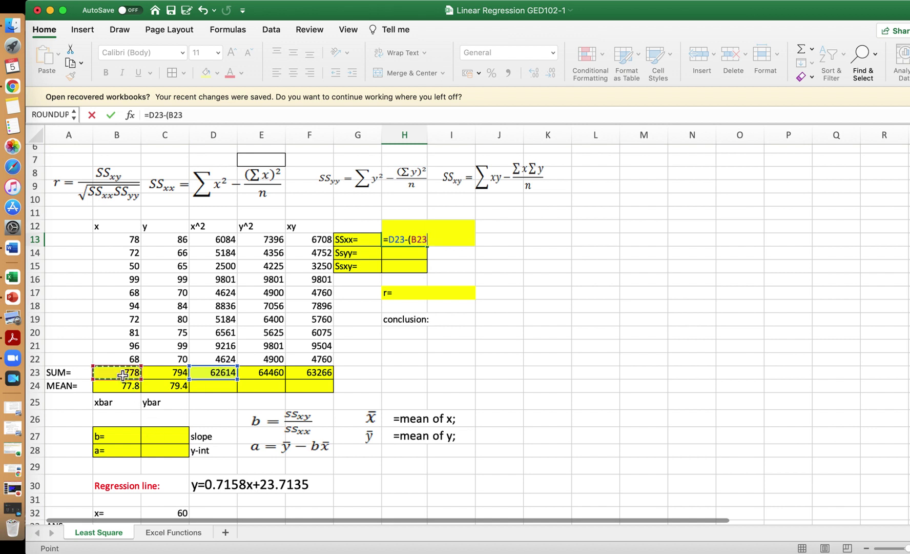
{"action": "type", "text": ")"}
{"action": "key", "text": "Return"}
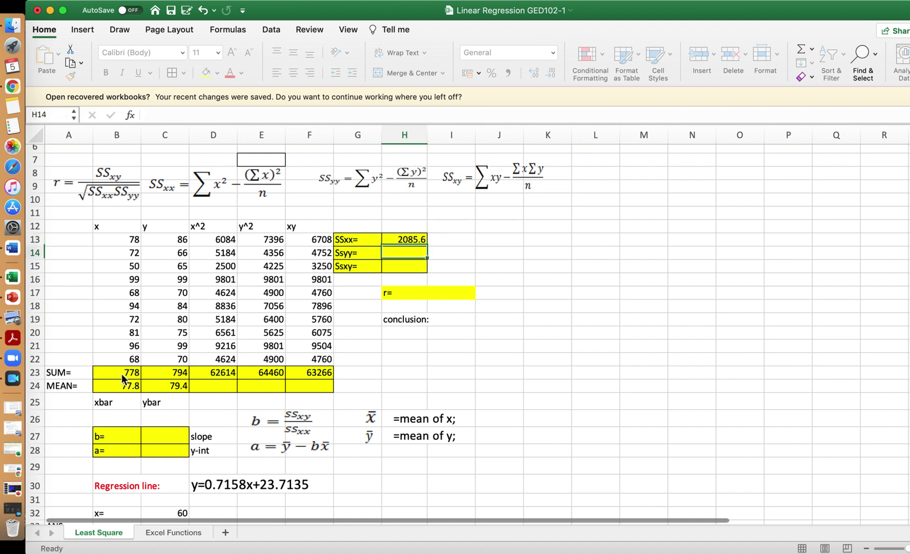
{"action": "type", "text": "="}
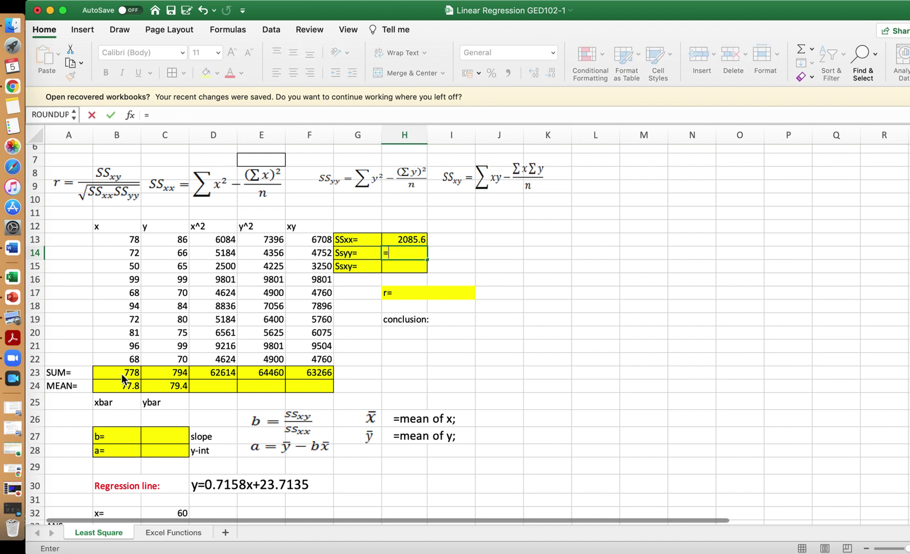
Step: Enter =E23-(C23^2/10) in H14 so Ssyy shows 1416.4
{"action": "left_click", "coordinate": [269, 375]}
{"action": "type", "text": "-("}
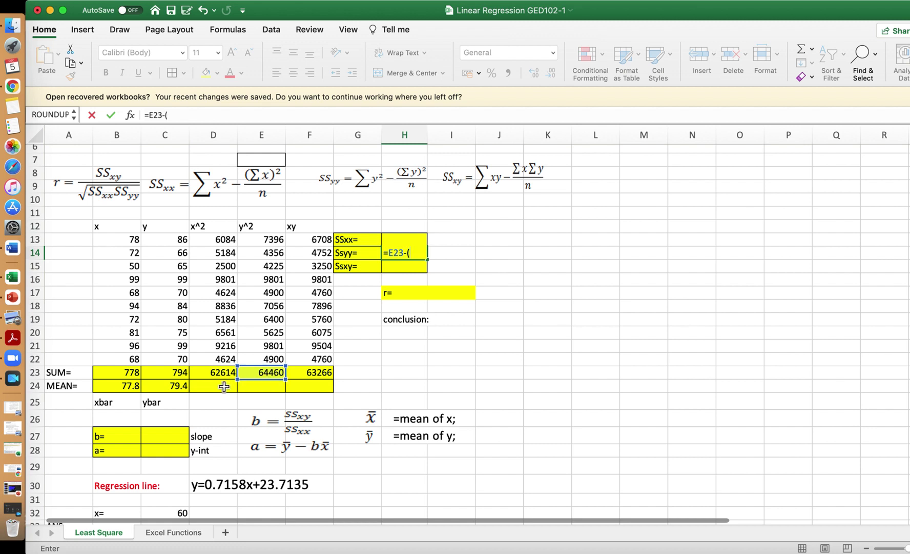
{"action": "left_click", "coordinate": [178, 373]}
{"action": "type", "text": ")"}
{"action": "key", "text": "BackSpace"}
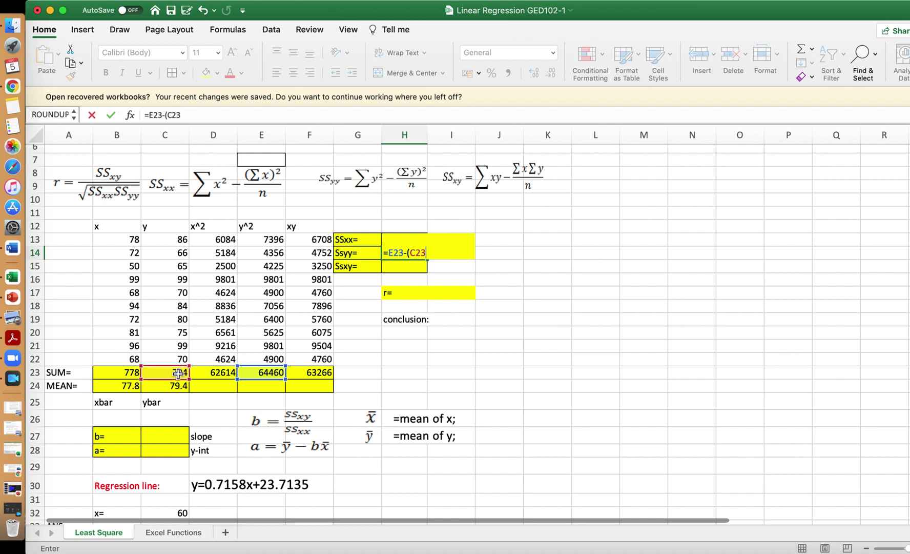
{"action": "type", "text": "^2/10)"}
{"action": "key", "text": "Return"}
{"action": "type", "text": "="}
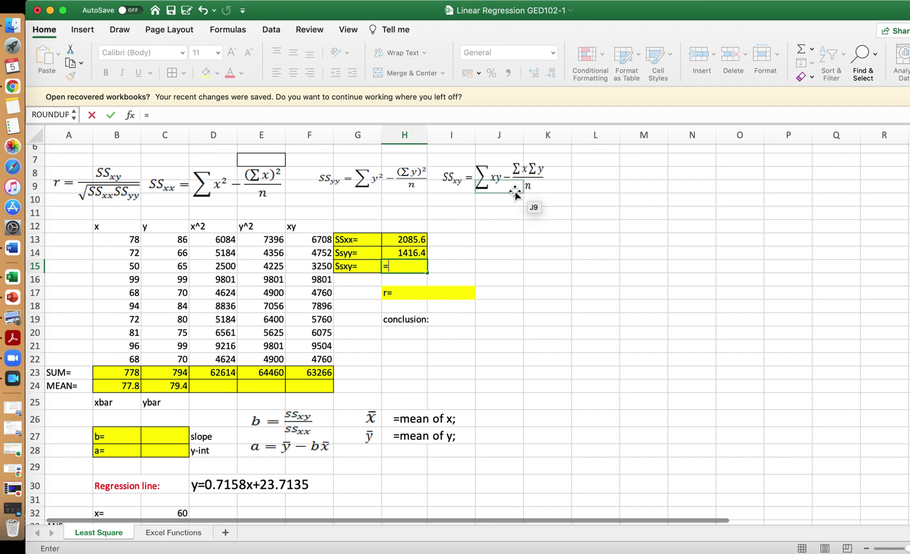
{"action": "type", "text": "="}
Step: Enter =F23-(B23*C23/10) in H15 so Ssxy shows 1492.8
{"action": "left_click", "coordinate": [320, 372]}
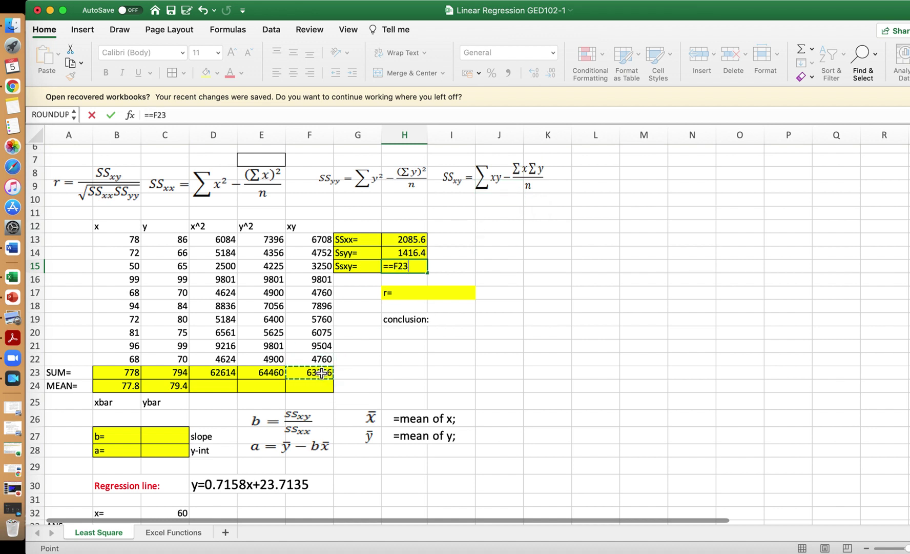
{"action": "type", "text": "-"}
{"action": "key", "text": "BackSpace"}
{"action": "key", "text": "BackSpace"}
{"action": "key", "text": "BackSpace"}
{"action": "key", "text": "BackSpace"}
{"action": "key", "text": "BackSpace"}
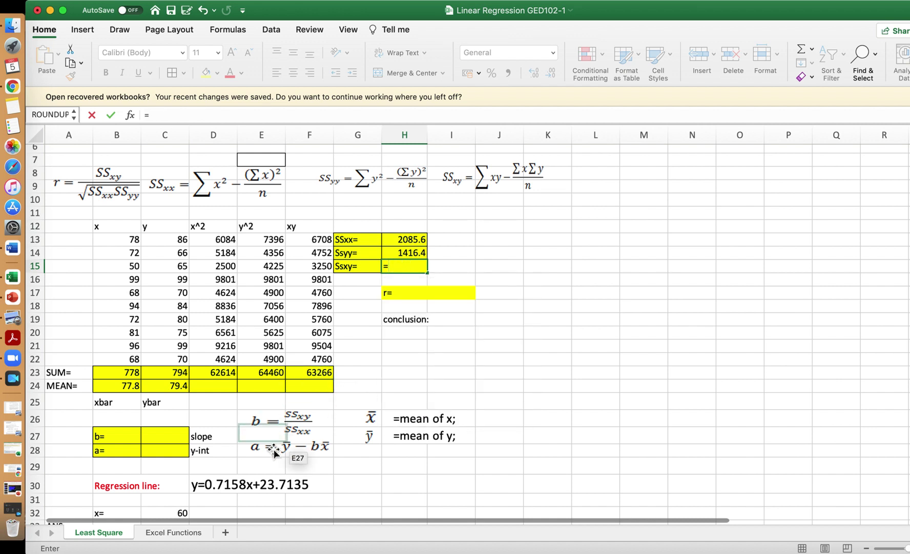
{"action": "left_click", "coordinate": [326, 374]}
{"action": "type", "text": "-("}
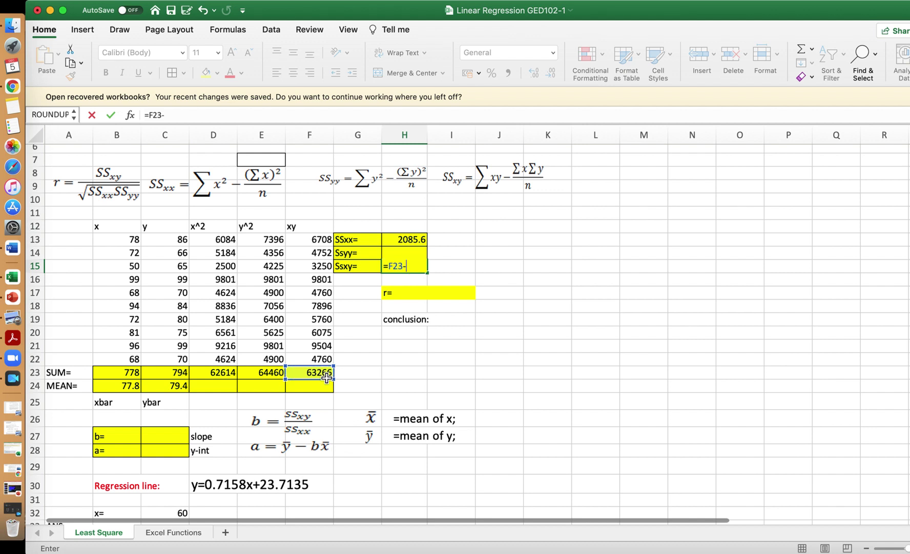
{"action": "left_click", "coordinate": [129, 375]}
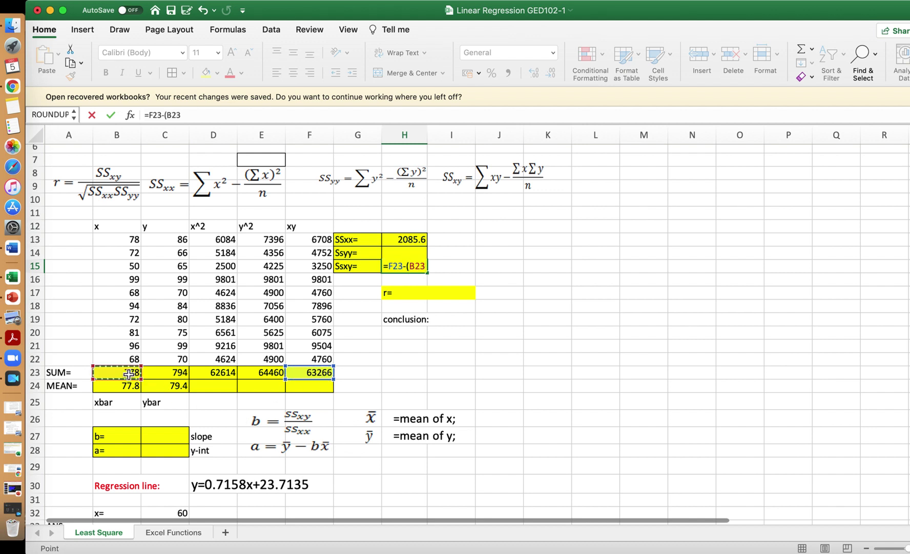
{"action": "type", "text": "*"}
{"action": "left_click", "coordinate": [162, 376]}
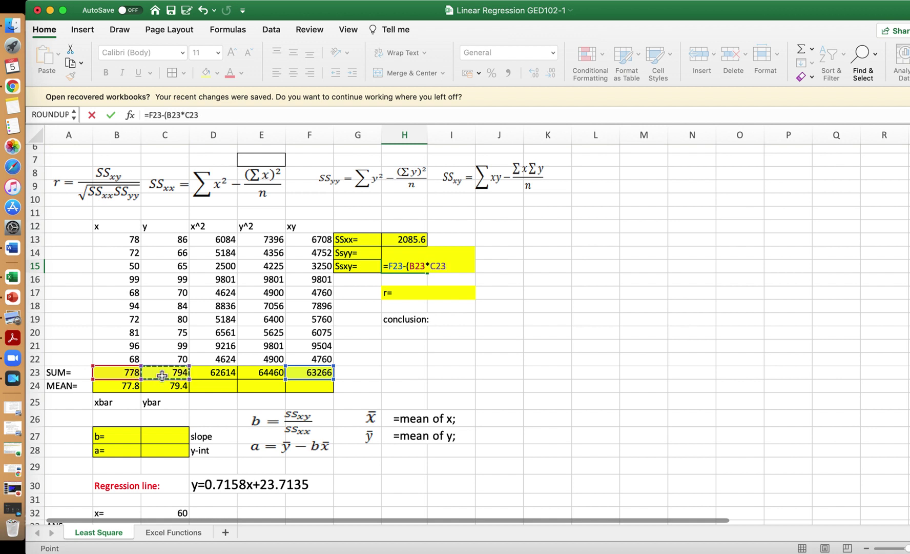
{"action": "type", "text": "/10)"}
{"action": "key", "text": "Return"}
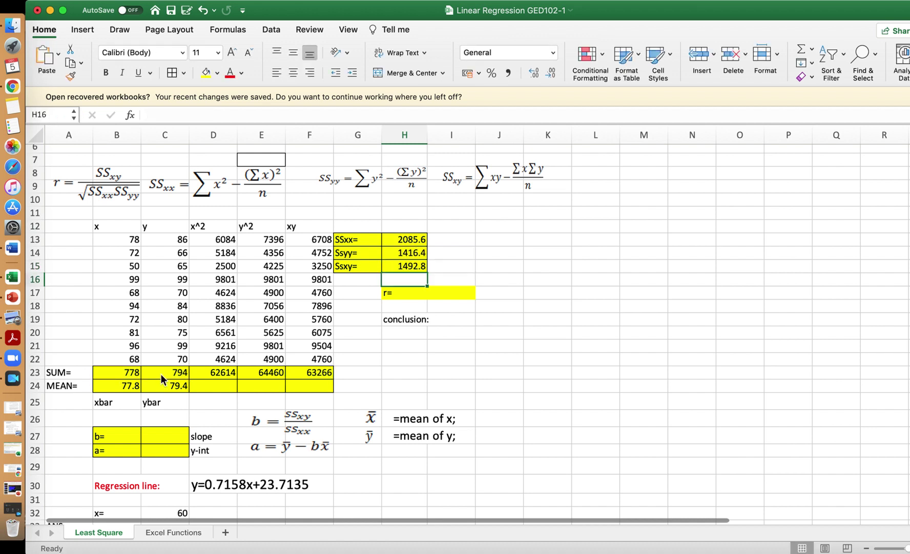
Step: Compute r in I17 as =H15/SQRT(H13*H14), giving 0.868547, and type the conclusion in I19
{"action": "left_click", "coordinate": [456, 291]}
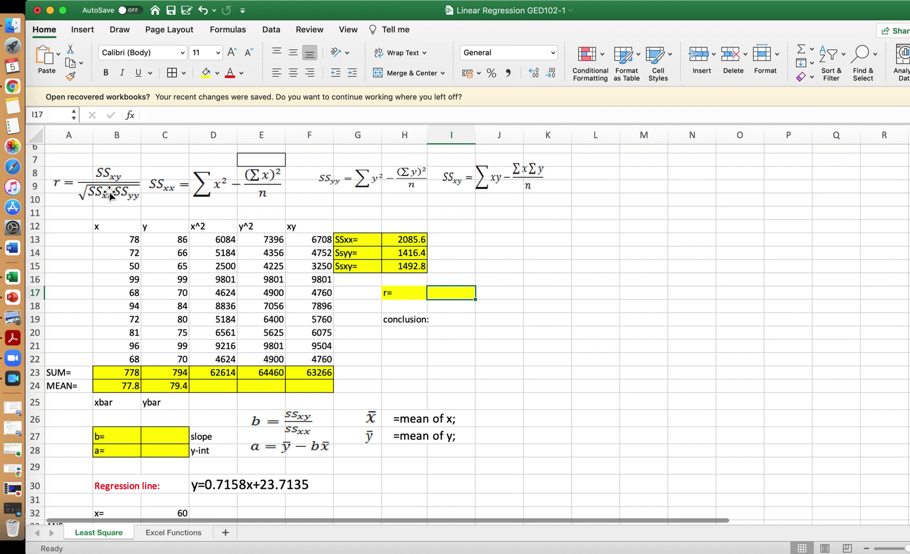
{"action": "type", "text": "="}
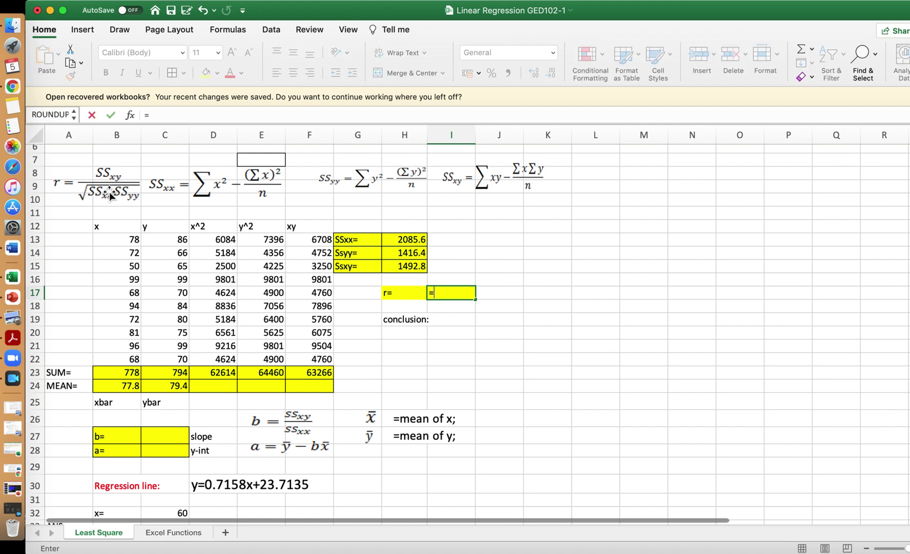
{"action": "left_click", "coordinate": [409, 268]}
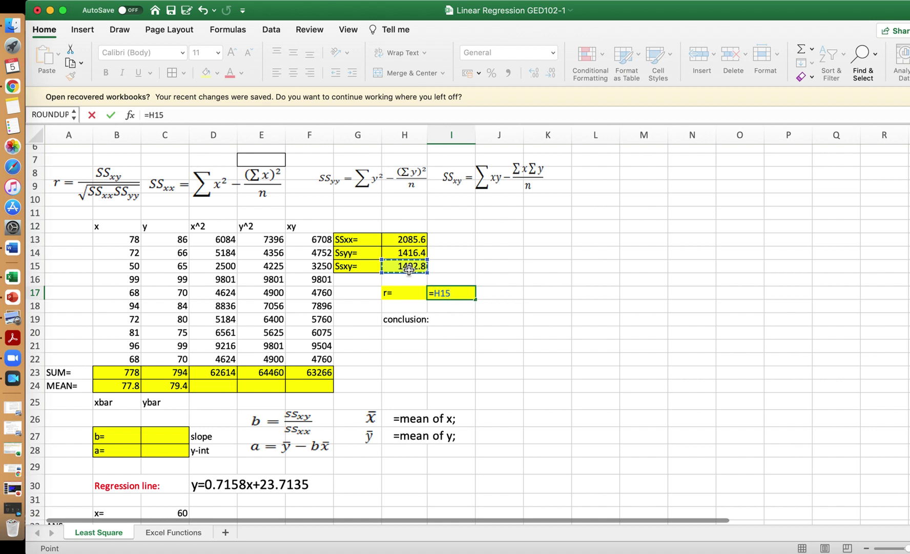
{"action": "type", "text": "/sqr"}
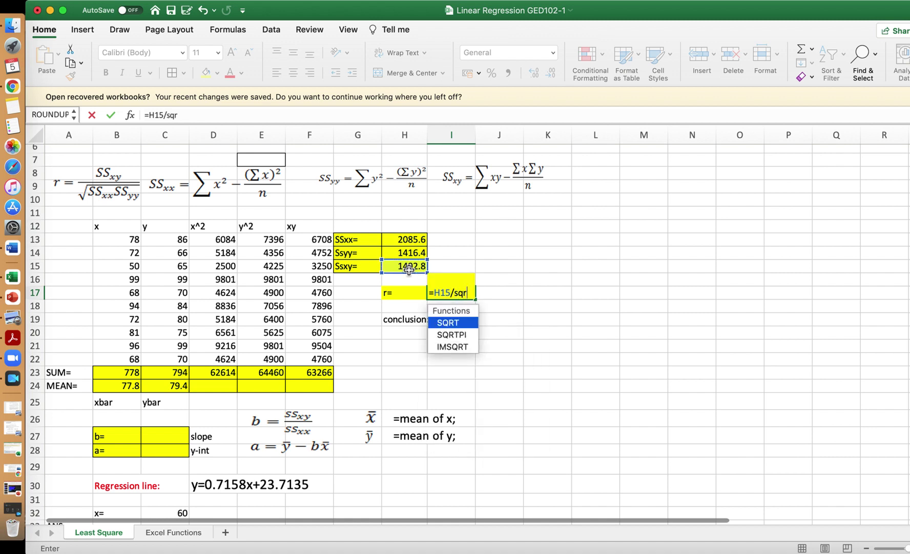
{"action": "type", "text": "t("}
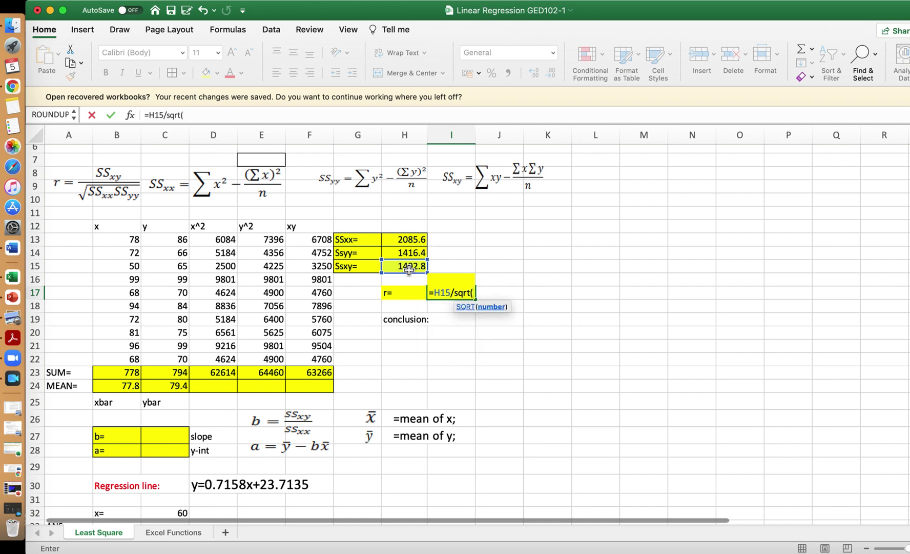
{"action": "left_click", "coordinate": [410, 242]}
{"action": "type", "text": "*"}
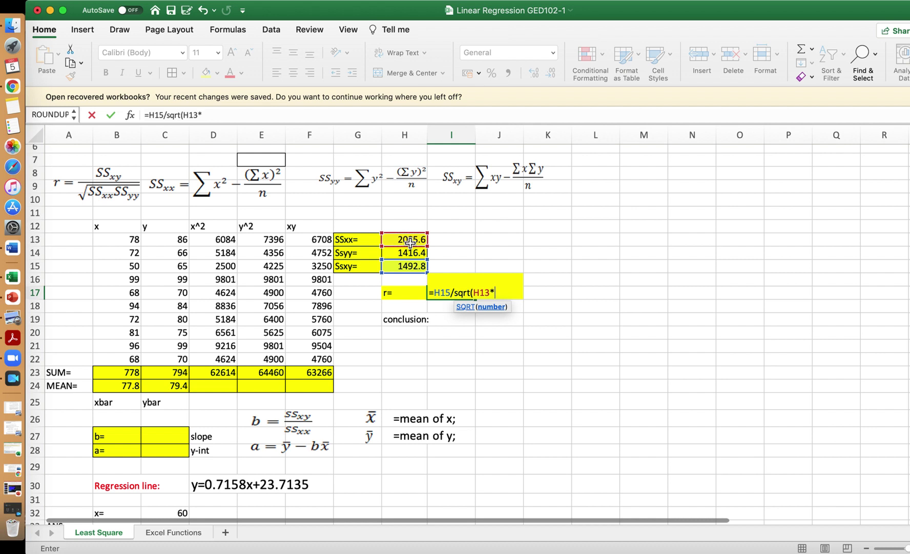
{"action": "left_click", "coordinate": [412, 254]}
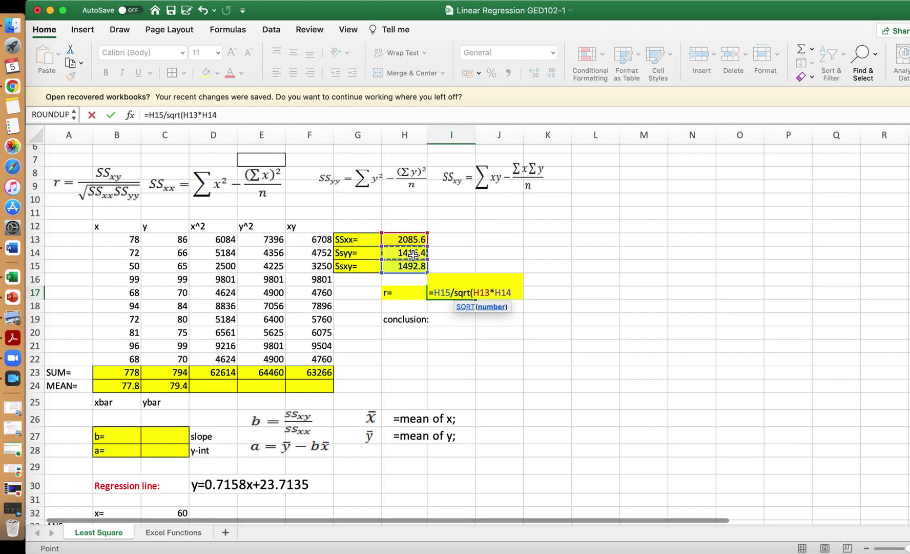
{"action": "type", "text": ")"}
{"action": "key", "text": "Return"}
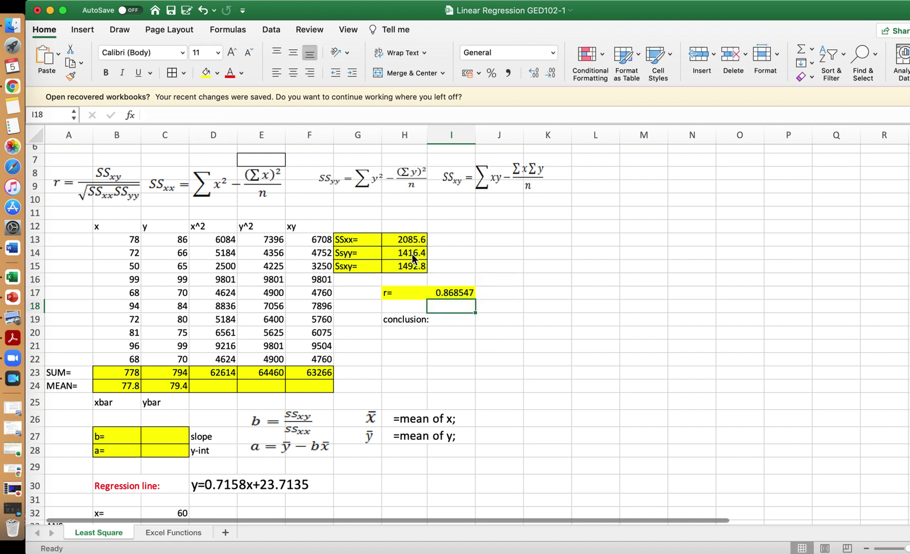
{"action": "left_click", "coordinate": [463, 322]}
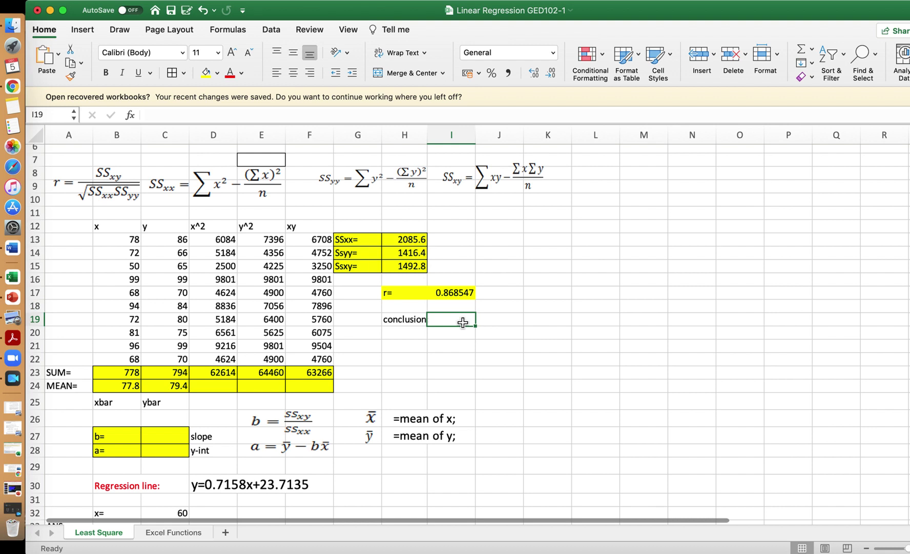
{"action": "type", "text": "strong"}
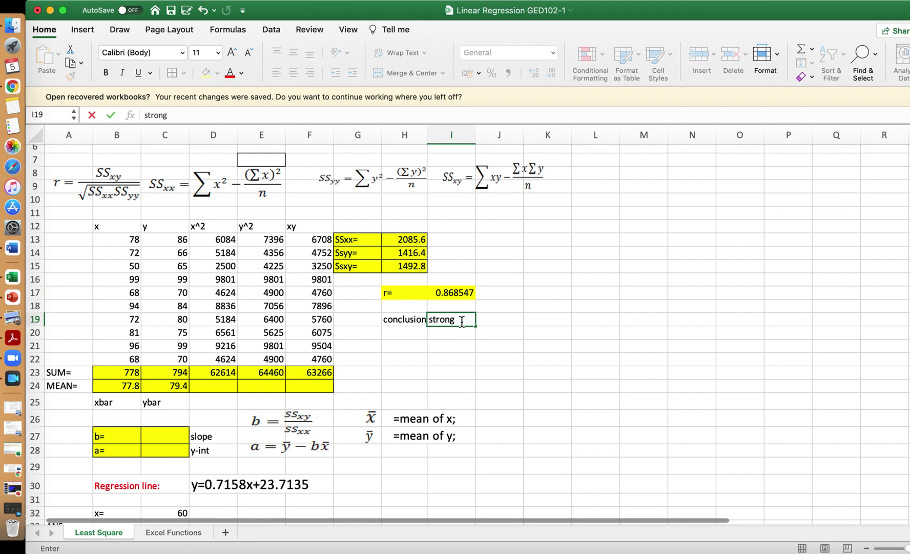
{"action": "type", "text": " positive linea"}
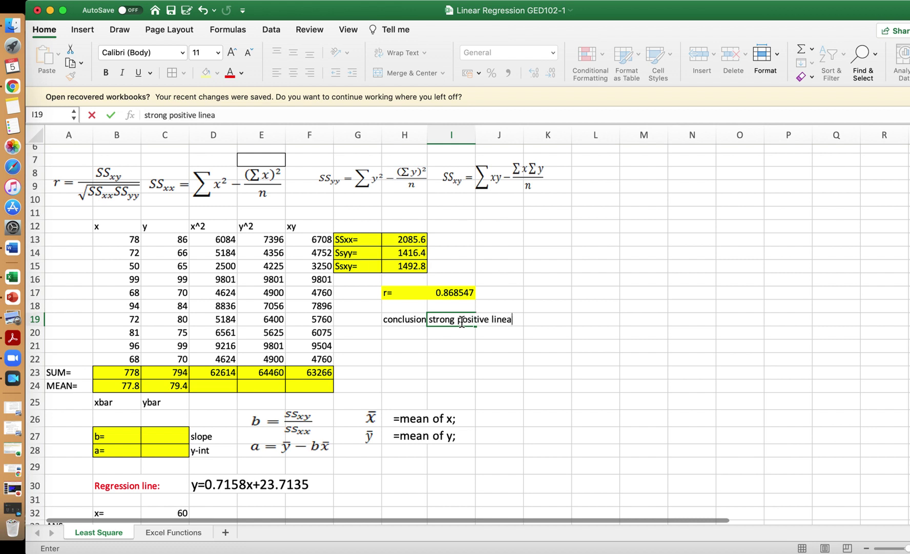
{"action": "type", "text": "r relationship"}
Step: Commit 'strong positive linear relationship' as the conclusion beside r
{"action": "key", "text": "Return"}
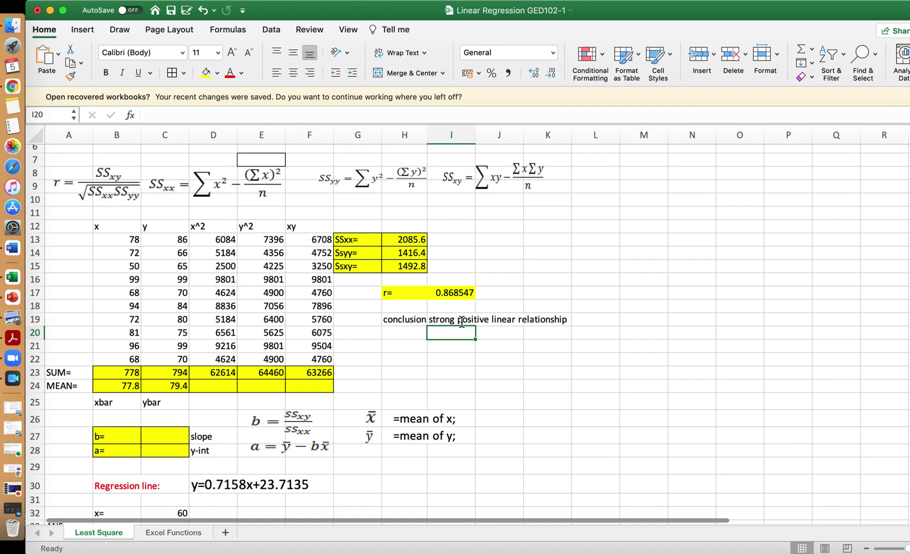
{"action": "left_click", "coordinate": [525, 374]}
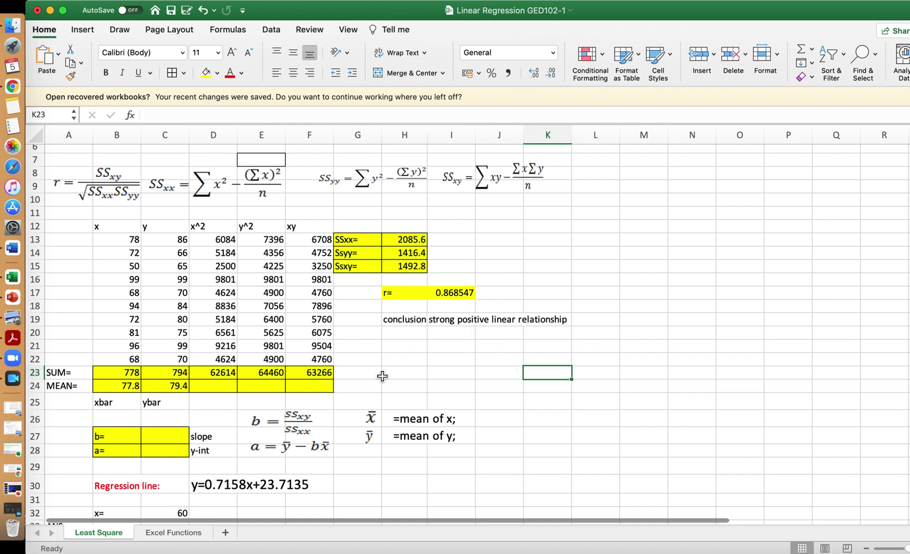
{"action": "scroll", "coordinate": [375, 400], "scroll_direction": "down", "scroll_amount": 4}
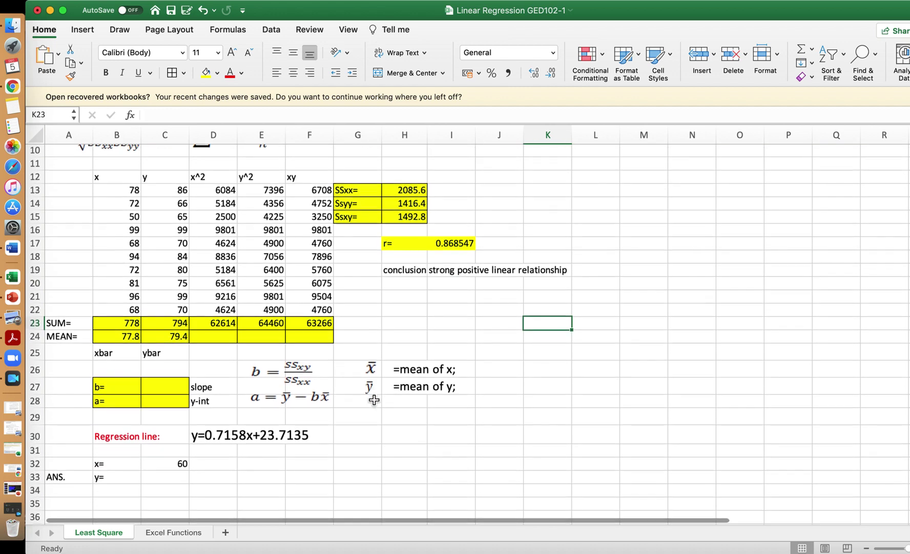
{"action": "scroll", "coordinate": [374, 400], "scroll_direction": "up", "scroll_amount": 1}
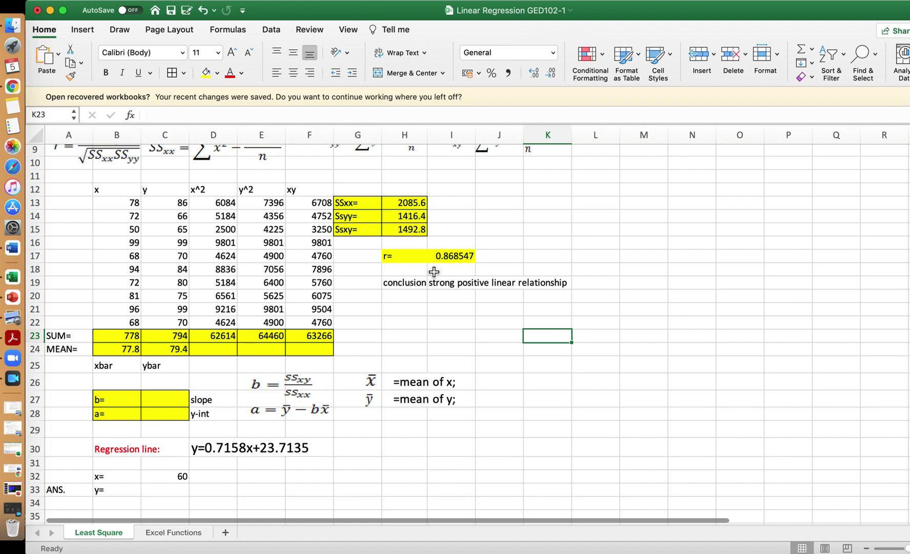
Step: Enter =H15/H13 in C27 so slope b shows 0.715765
{"action": "left_click", "coordinate": [167, 401]}
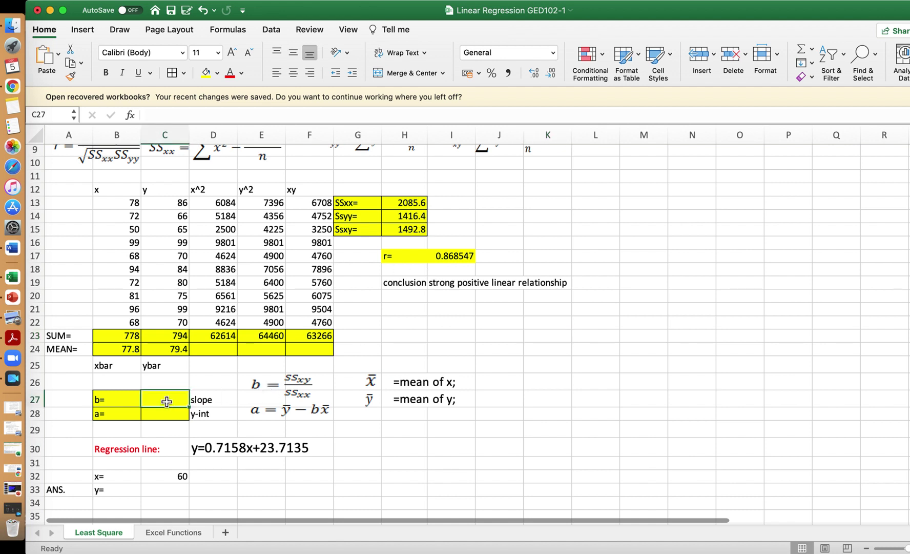
{"action": "type", "text": "="}
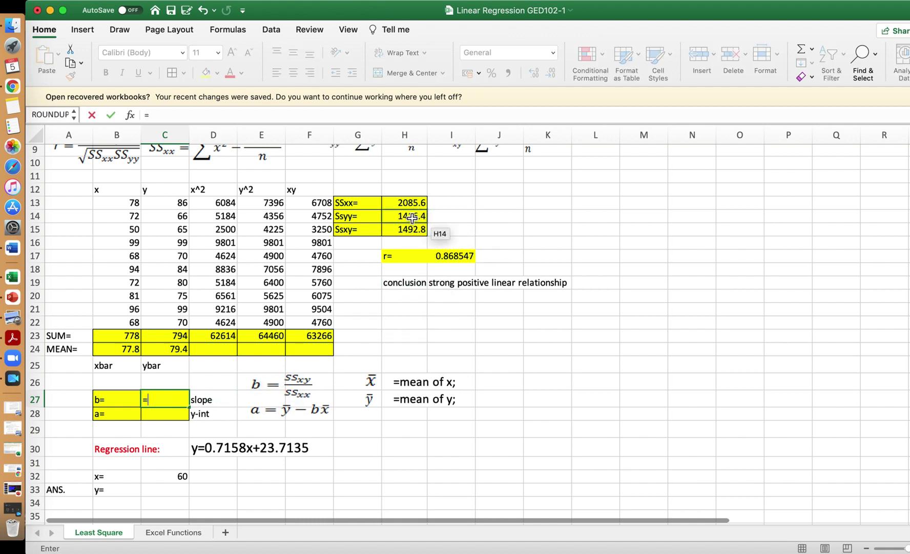
{"action": "left_click", "coordinate": [408, 232]}
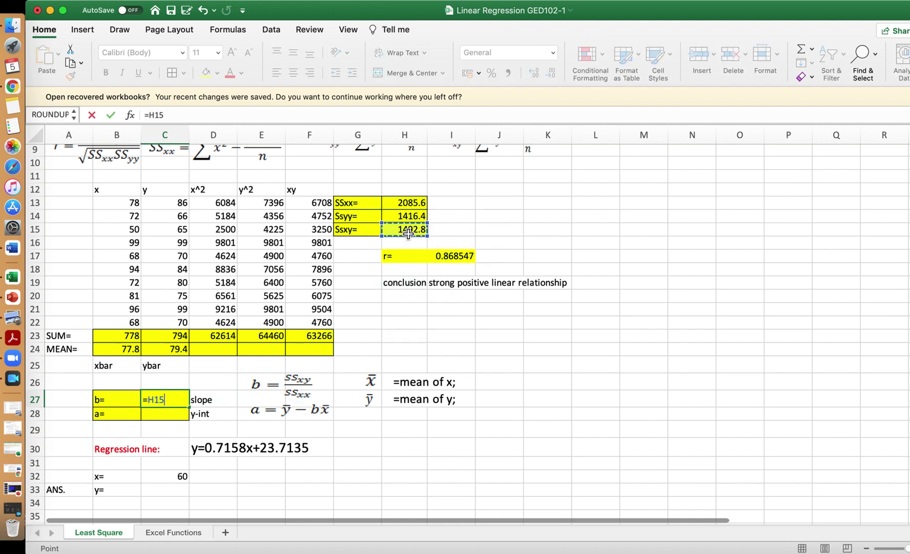
{"action": "type", "text": "/"}
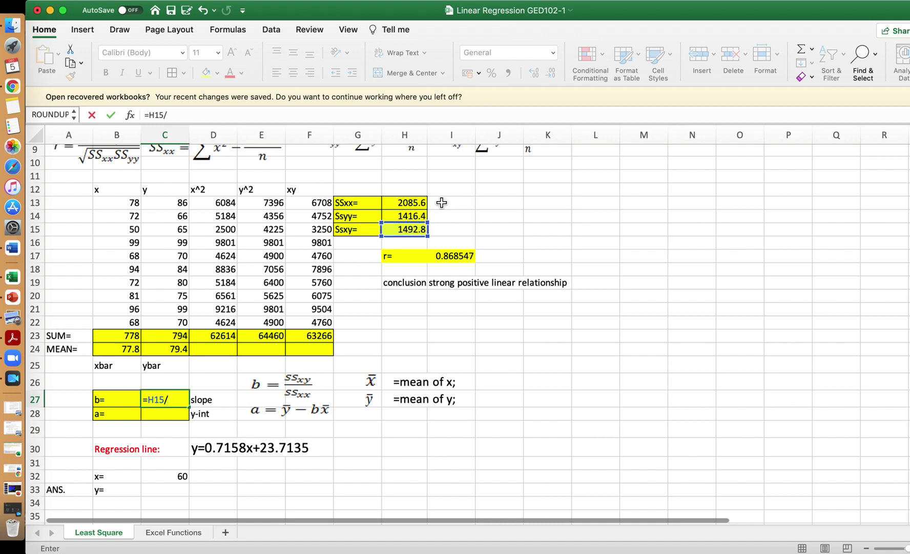
{"action": "left_click", "coordinate": [419, 206]}
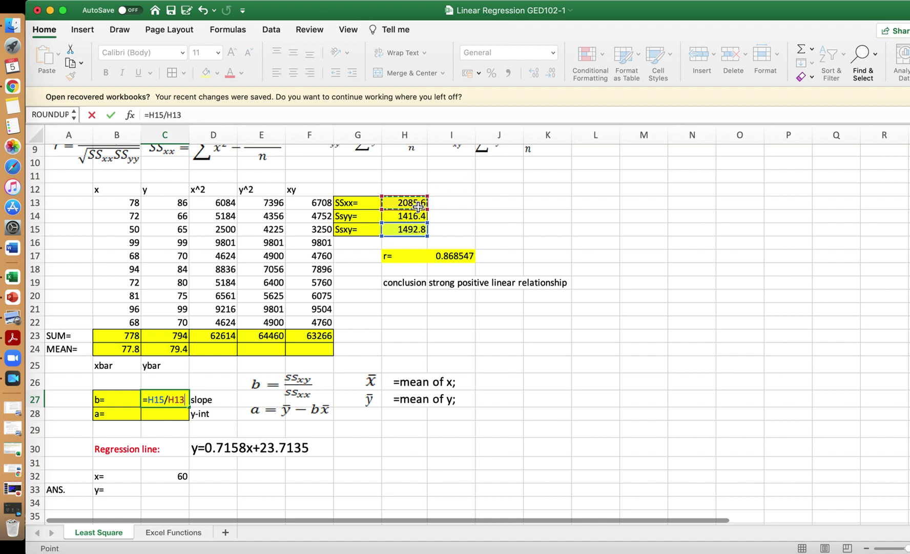
{"action": "key", "text": "Return"}
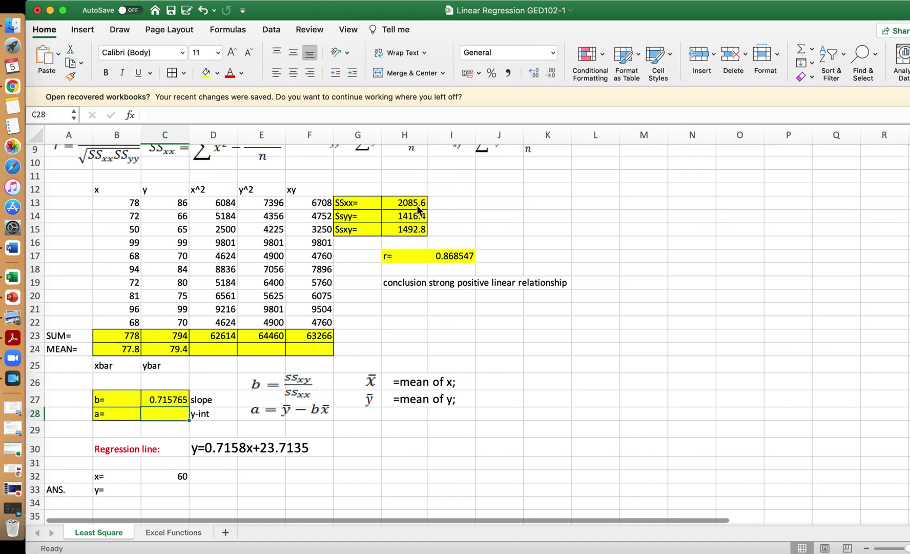
{"action": "type", "text": "="}
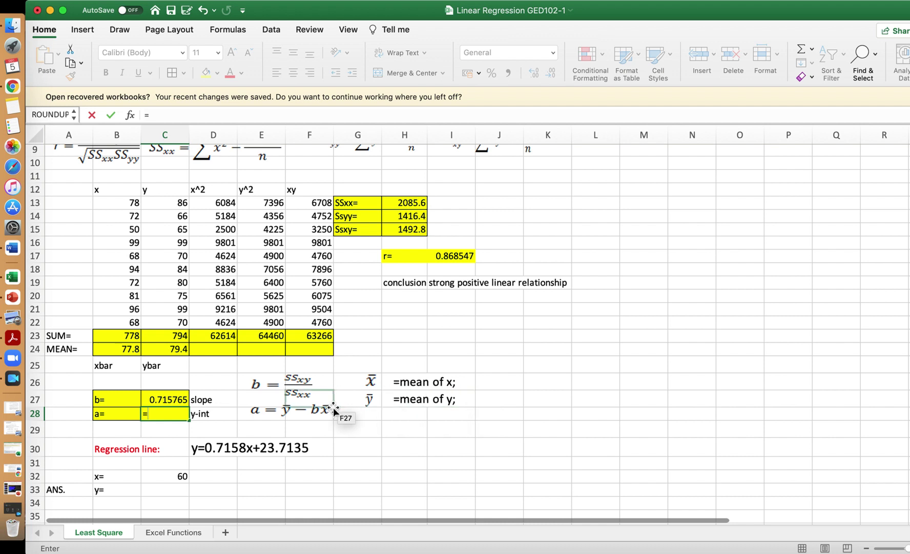
Step: Complete the intercept formula =C24-C27*B24 in C28 so it shows 23.71346
{"action": "left_click", "coordinate": [173, 353]}
{"action": "type", "text": "-"}
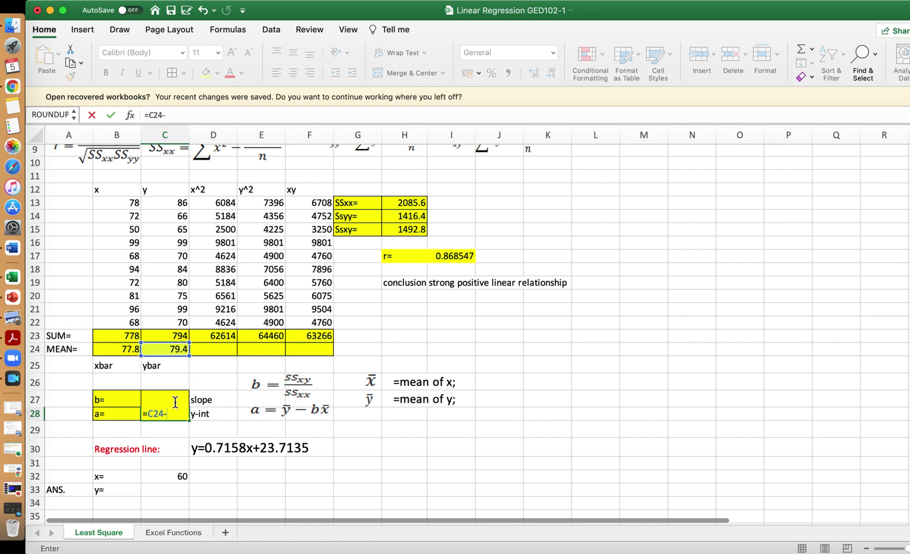
{"action": "key", "text": "F2"}
{"action": "left_click", "coordinate": [189, 115]}
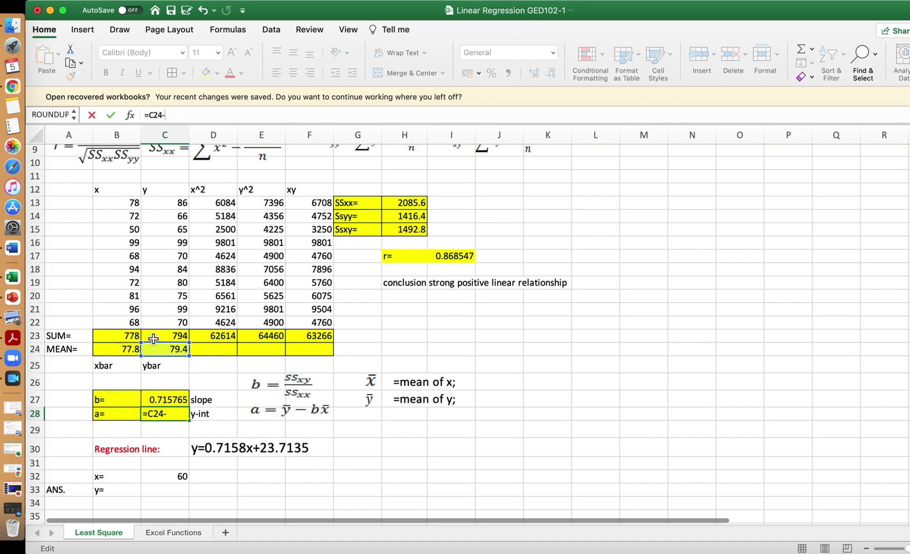
{"action": "left_click", "coordinate": [167, 401]}
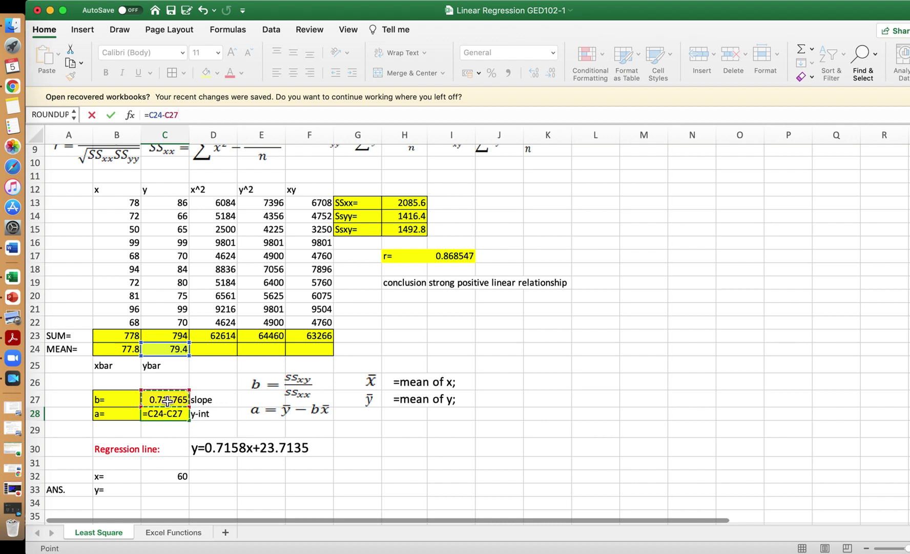
{"action": "type", "text": "*"}
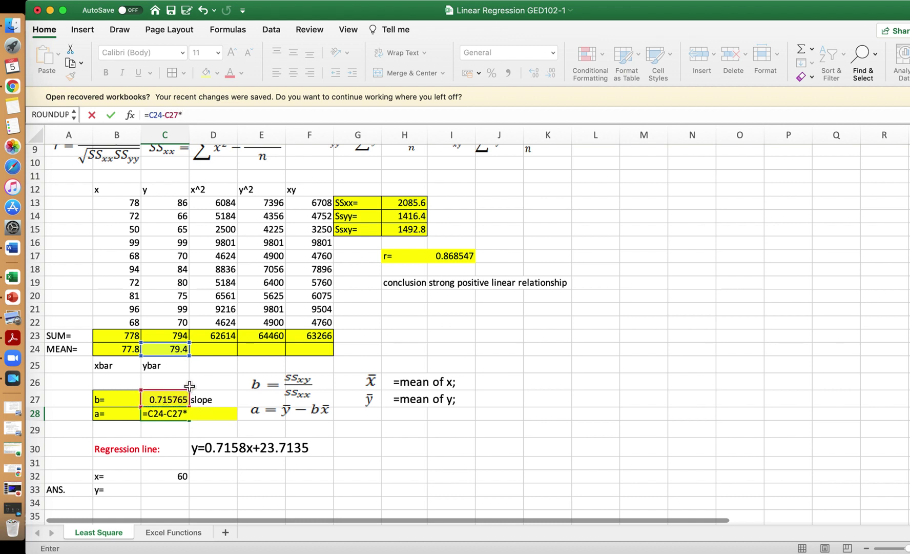
{"action": "left_click", "coordinate": [125, 349]}
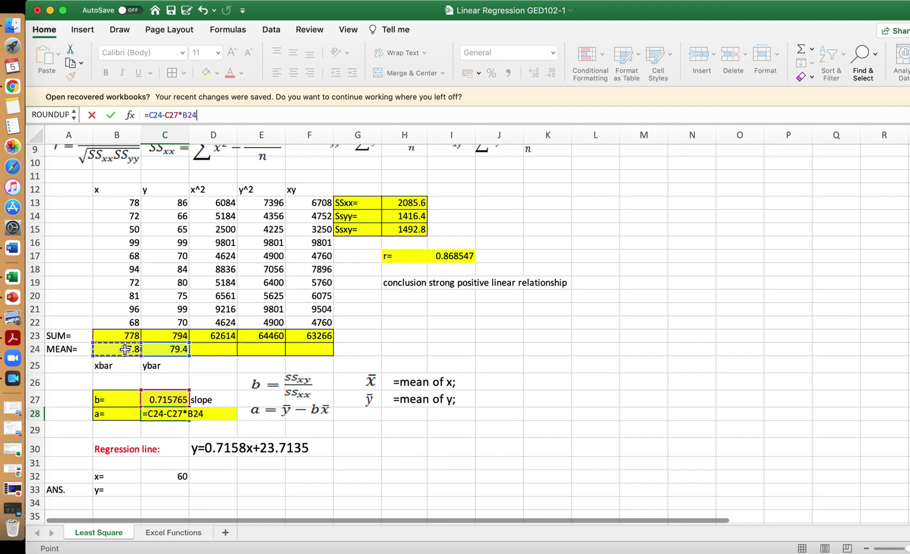
{"action": "key", "text": "Return"}
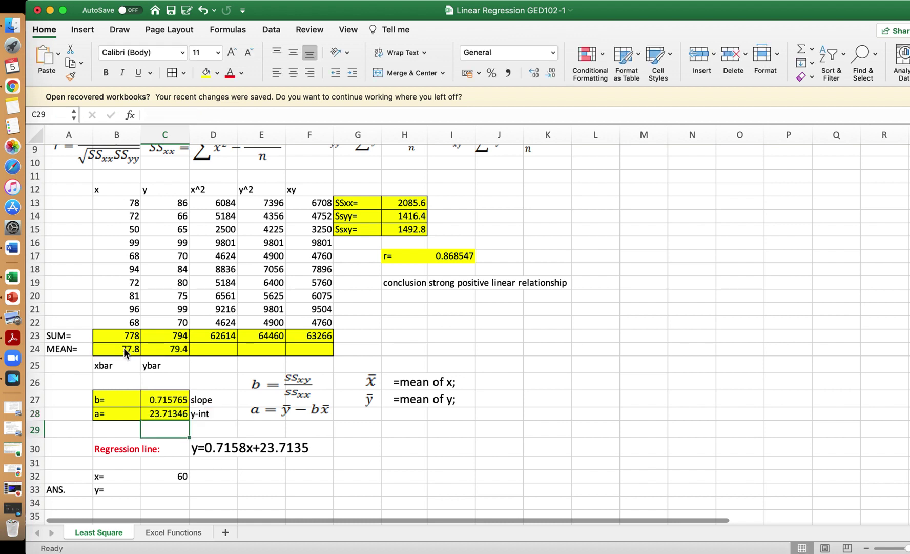
{"action": "left_click", "coordinate": [219, 453]}
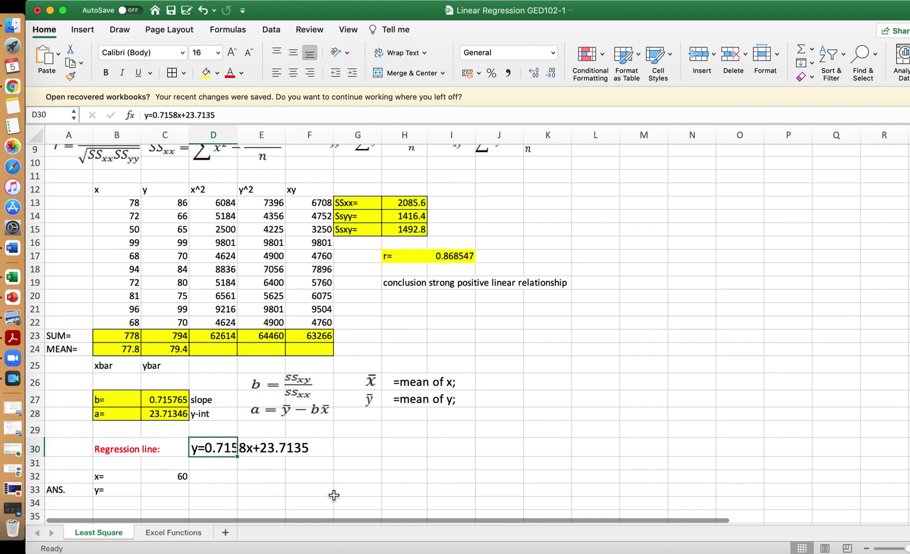
{"action": "left_click", "coordinate": [363, 489]}
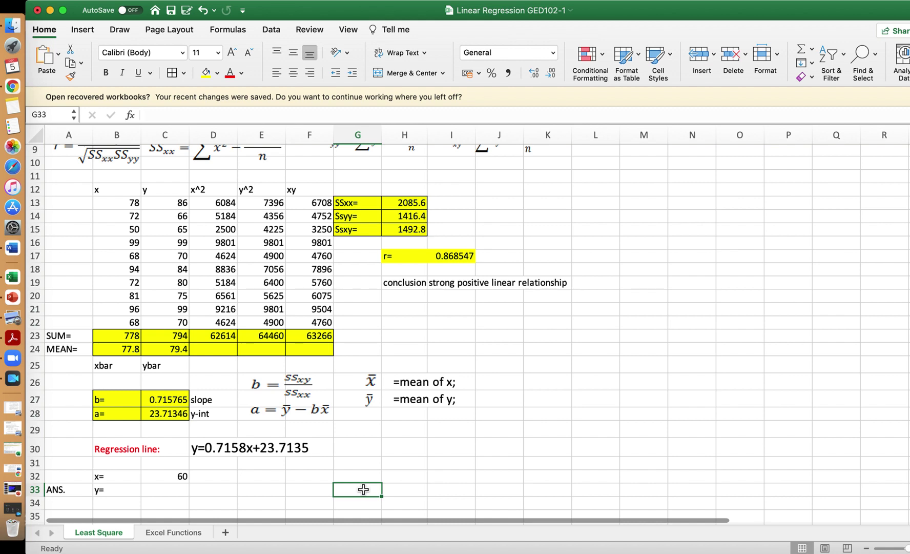
{"action": "scroll", "coordinate": [364, 490], "scroll_direction": "down", "scroll_amount": 4}
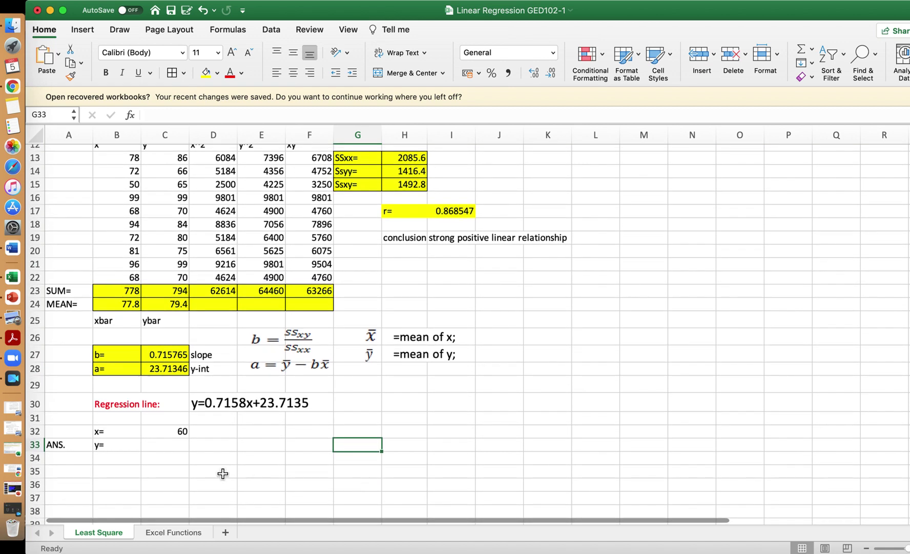
{"action": "left_click", "coordinate": [181, 446]}
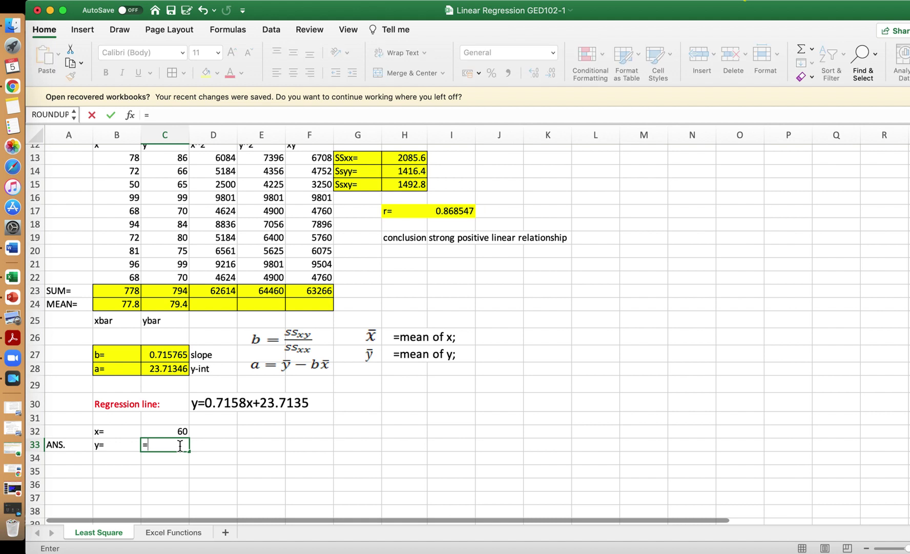
Step: Enter =C27*C32+C28 in C33 to predict y at x=60, giving 66.65938
{"action": "left_click", "coordinate": [176, 357]}
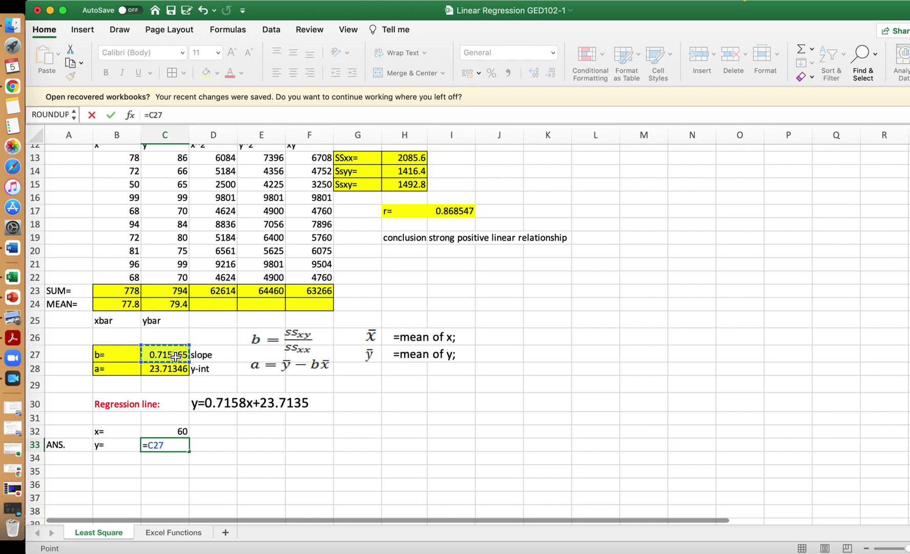
{"action": "type", "text": "*"}
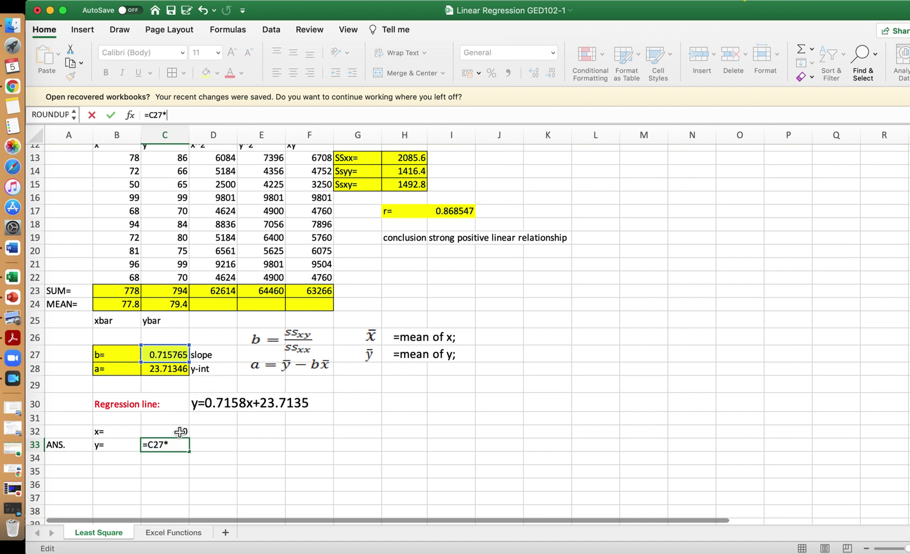
{"action": "left_click", "coordinate": [181, 433]}
{"action": "type", "text": "+"}
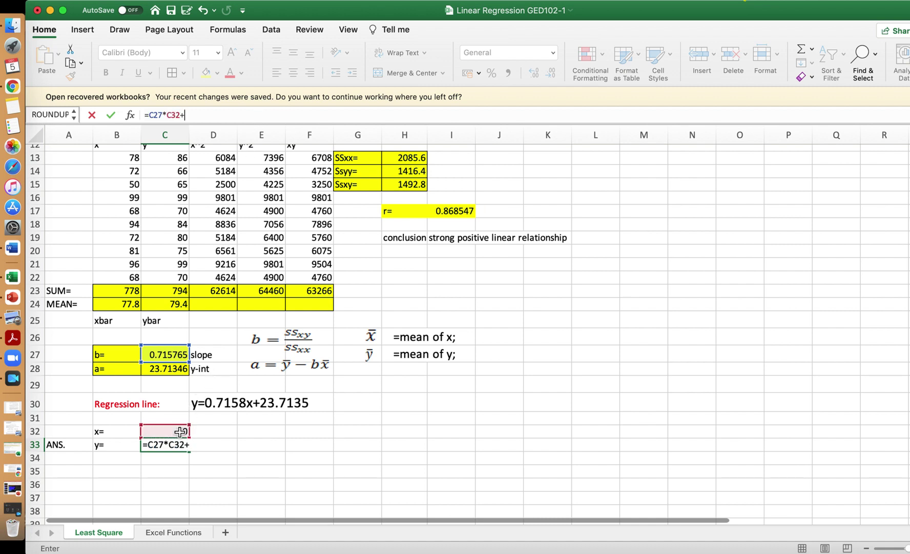
{"action": "left_click", "coordinate": [177, 371]}
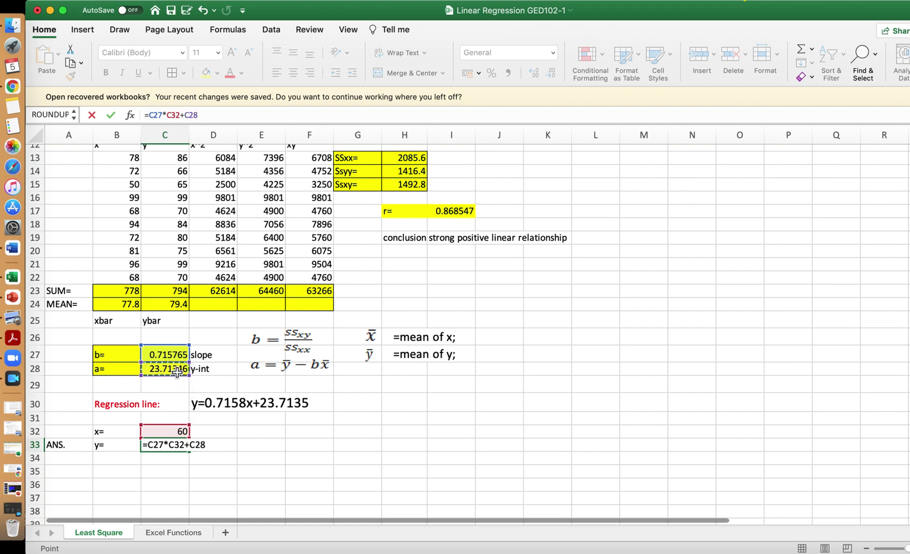
{"action": "key", "text": "Return"}
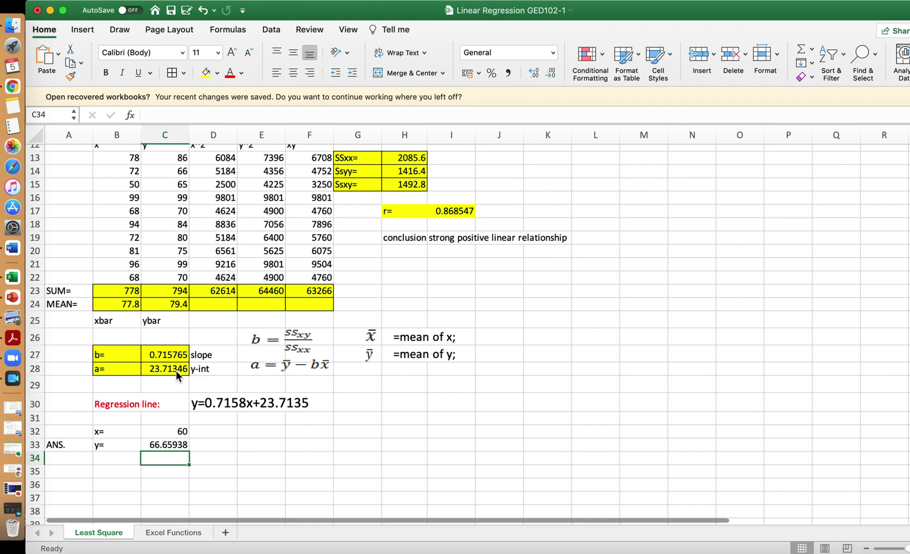
Step: On the Excel Functions sheet, enter =CORREL(B3:B12,C3:C12) in C17, showing r = 0.86854667
{"action": "left_click", "coordinate": [174, 532]}
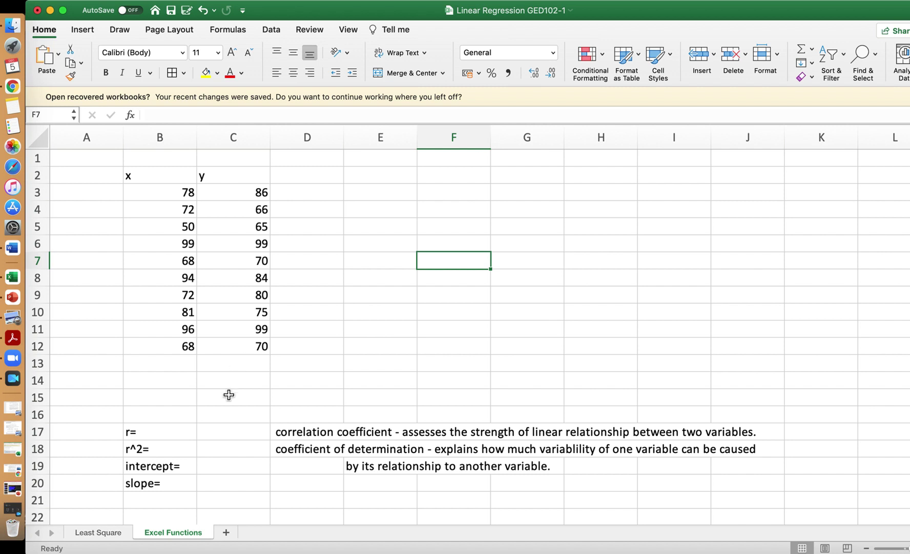
{"action": "left_click", "coordinate": [233, 433]}
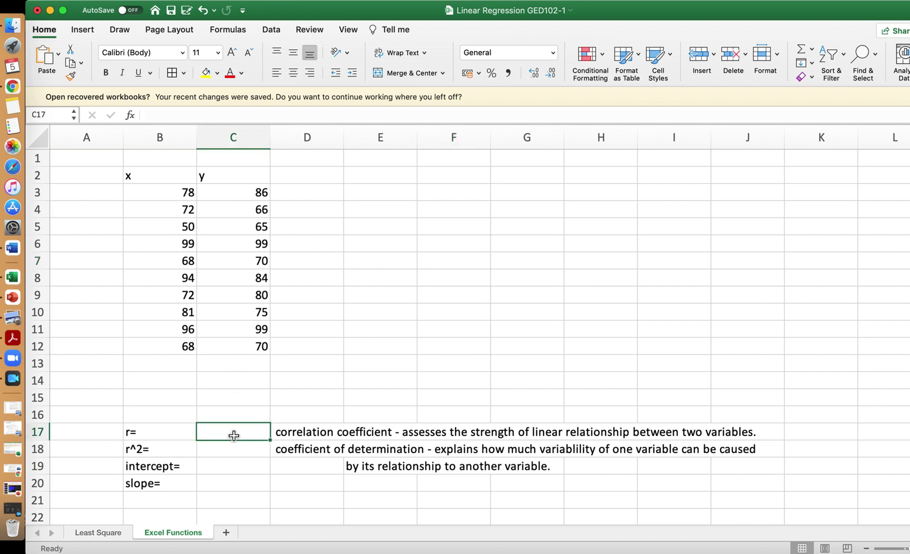
{"action": "type", "text": "=corr"}
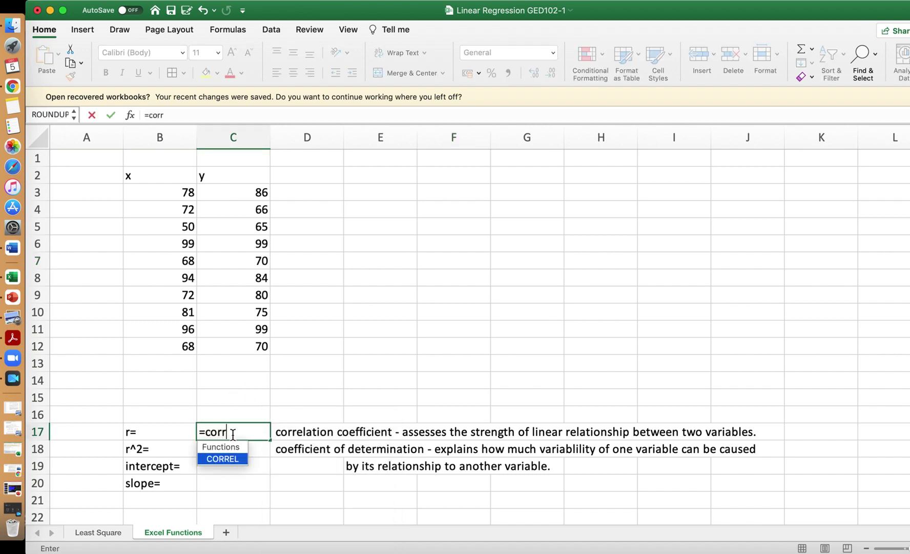
{"action": "type", "text": "el("}
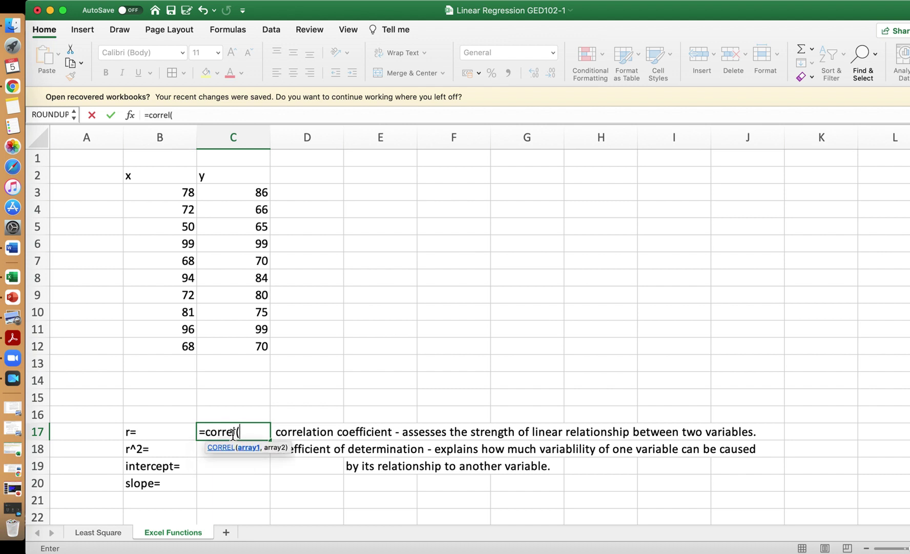
{"action": "left_click", "coordinate": [182, 198]}
{"action": "key", "text": "shift+Down"}
{"action": "key", "text": "shift+Down"}
{"action": "key", "text": "shift+Down"}
{"action": "key", "text": "shift+Down"}
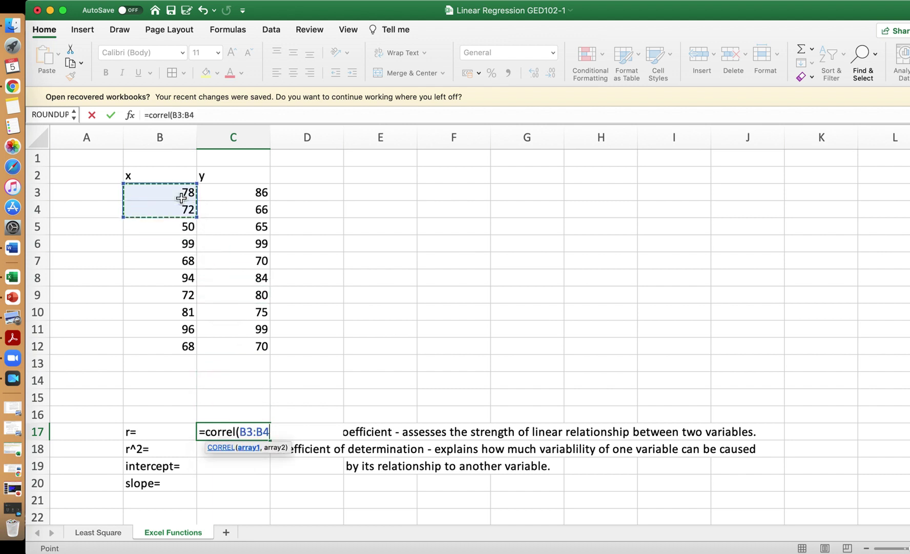
{"action": "key", "text": "shift+Down"}
{"action": "key", "text": "shift+Down"}
{"action": "key", "text": "shift+Down"}
{"action": "key", "text": "shift+Down"}
{"action": "key", "text": "shift+Down"}
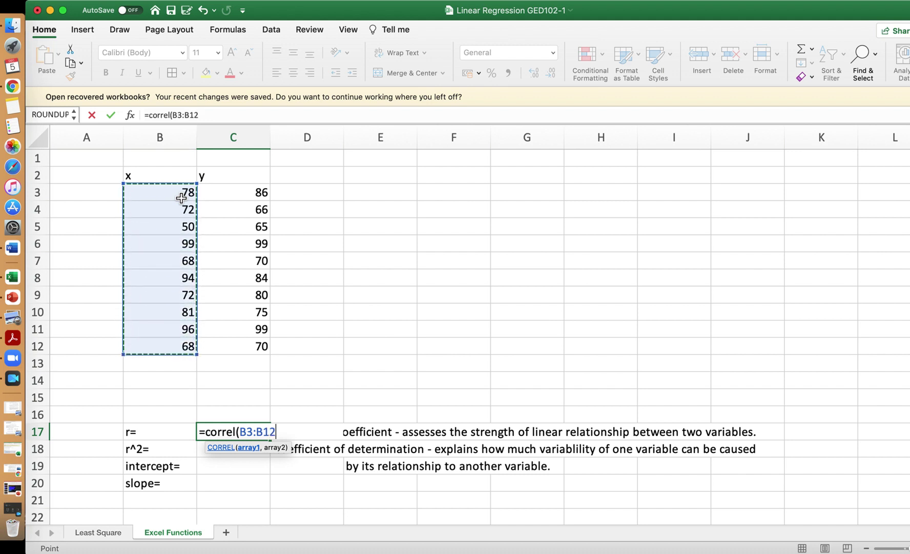
{"action": "type", "text": ","}
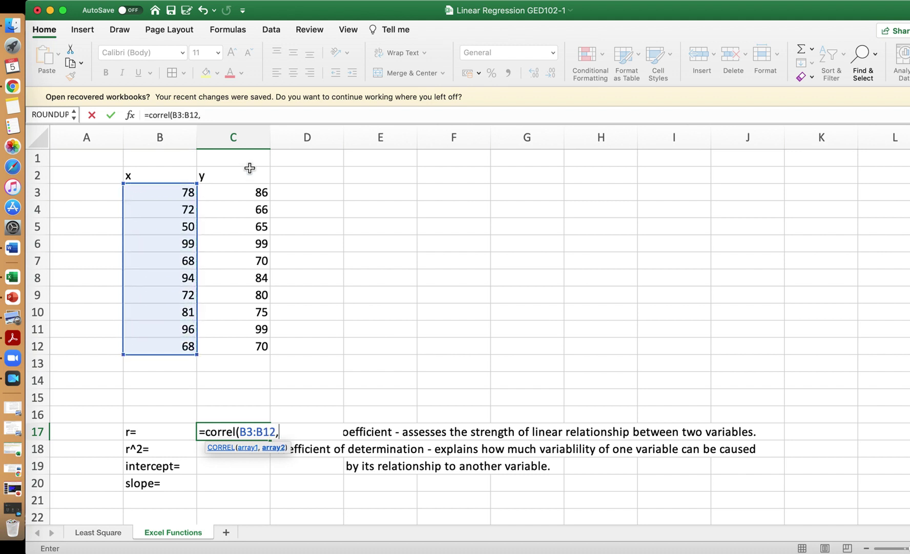
{"action": "left_click", "coordinate": [242, 194]}
{"action": "key", "text": "shift+Down"}
{"action": "key", "text": "shift+Down"}
{"action": "key", "text": "shift+Down"}
{"action": "key", "text": "shift+Down"}
{"action": "key", "text": "shift+Down"}
{"action": "key", "text": "shift+Down"}
{"action": "key", "text": "shift+Down"}
{"action": "key", "text": "shift+Down"}
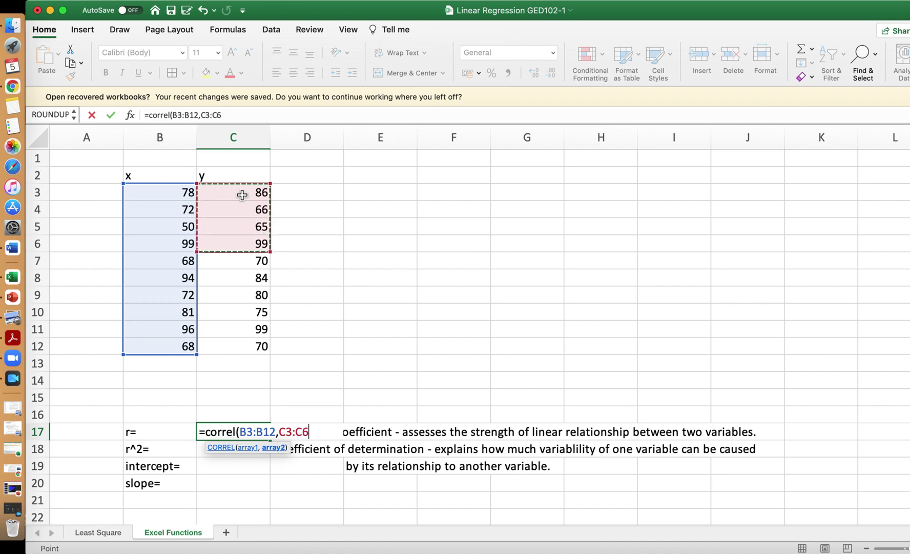
{"action": "key", "text": "shift+Down"}
{"action": "type", "text": ")"}
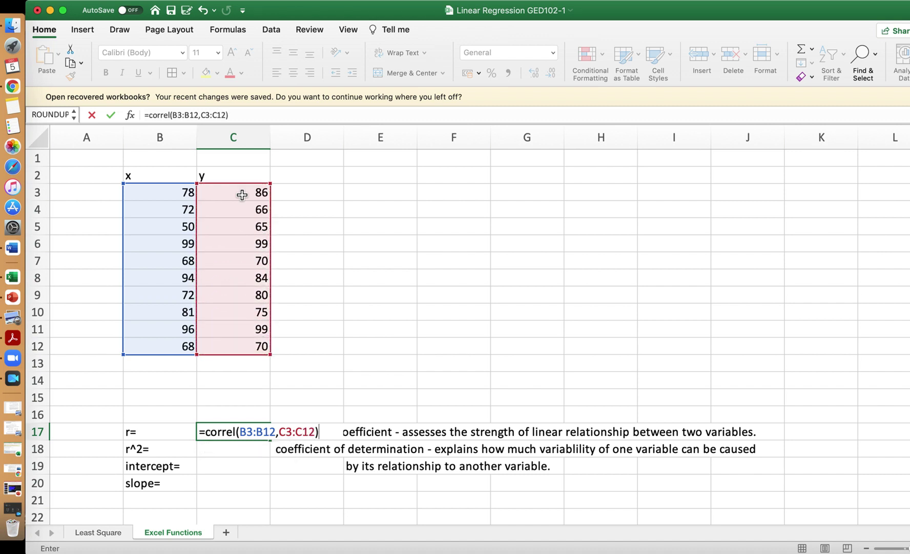
{"action": "key", "text": "Return"}
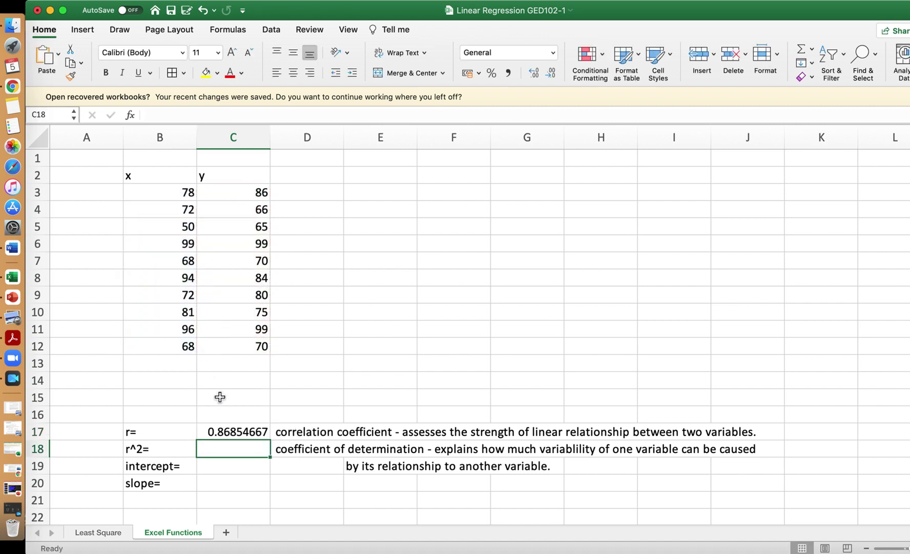
{"action": "left_click", "coordinate": [238, 433]}
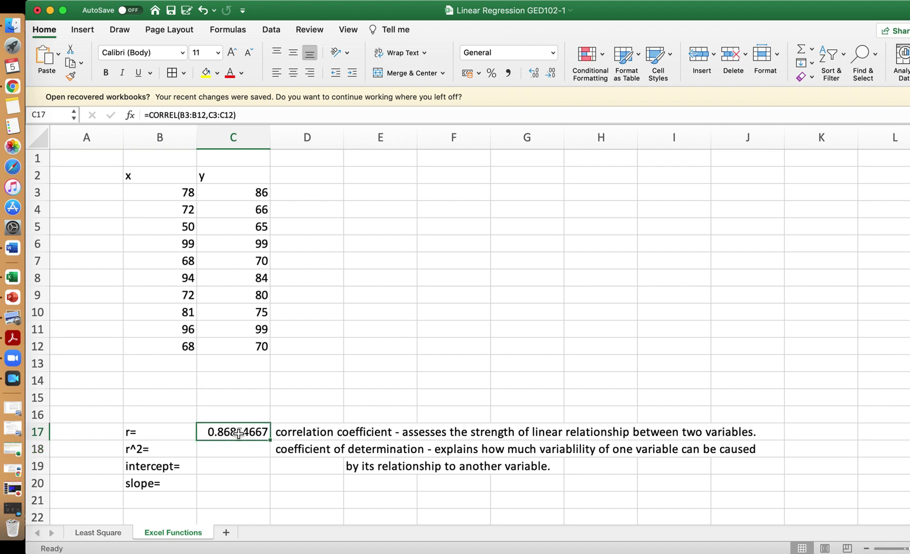
Step: Enter =C17^2 in C18 so r^2 shows 0.75437331
{"action": "left_click", "coordinate": [230, 448]}
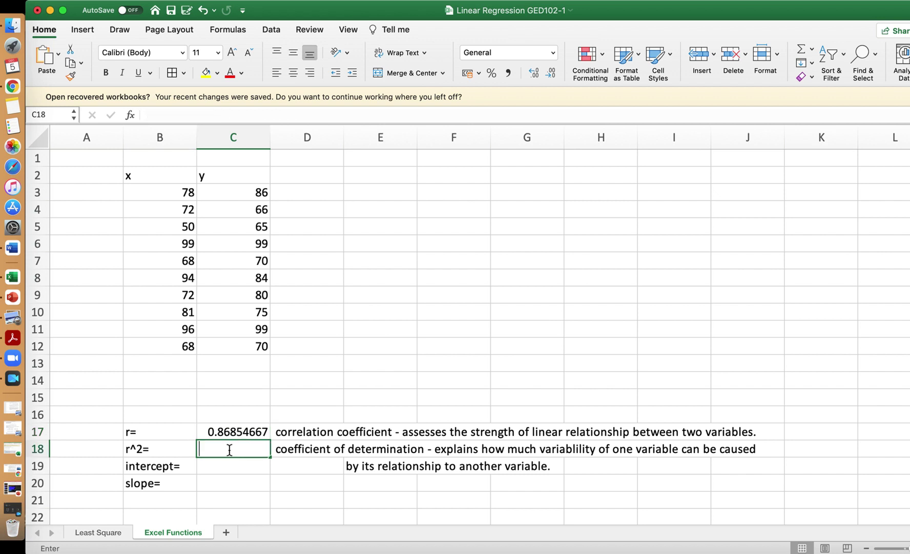
{"action": "type", "text": "="}
{"action": "left_click", "coordinate": [232, 433]}
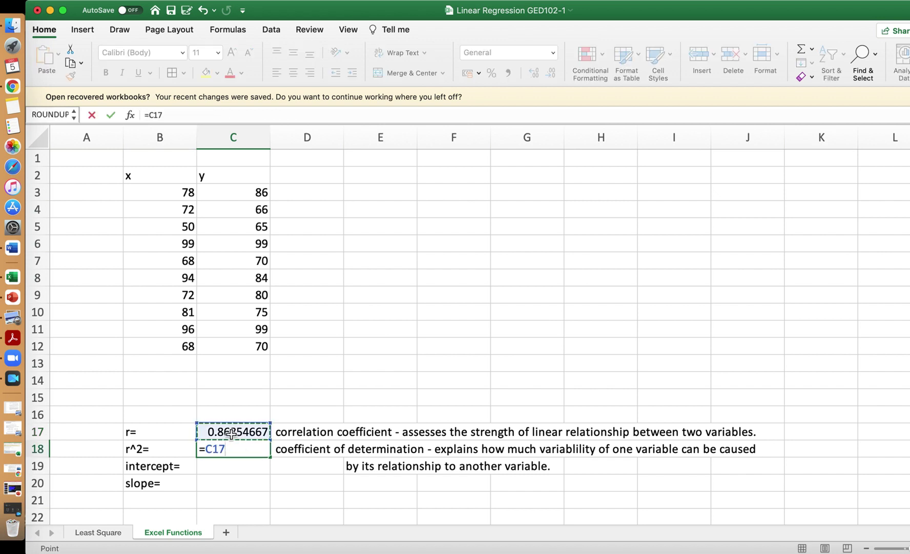
{"action": "type", "text": "^2"}
{"action": "key", "text": "Return"}
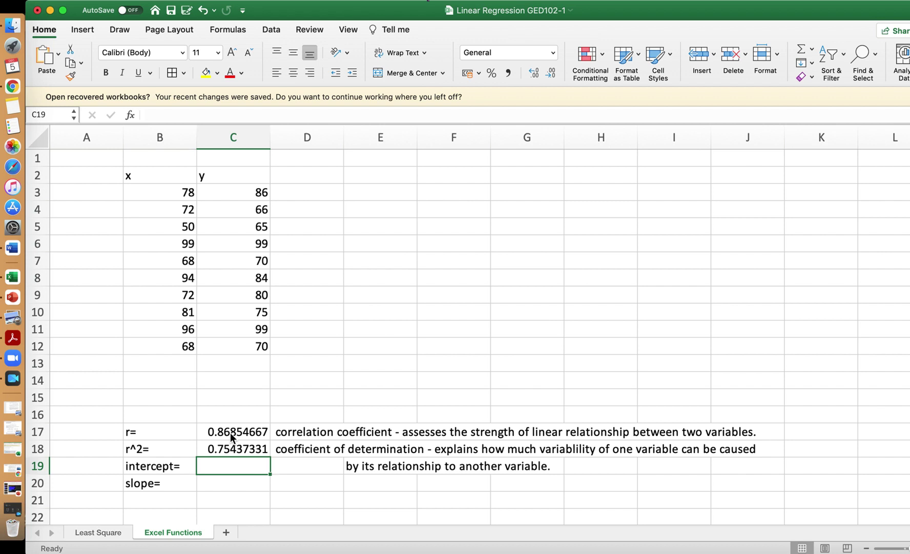
Step: Enter =INTERCEPT(C3:C12,B3:B12) in C19, giving 23.7134638
{"action": "type", "text": "=interc"}
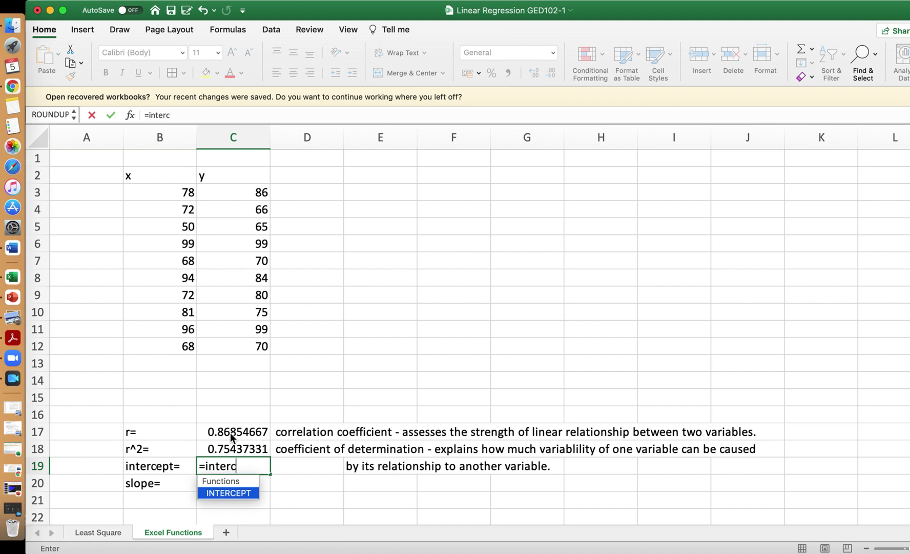
{"action": "type", "text": "ept("}
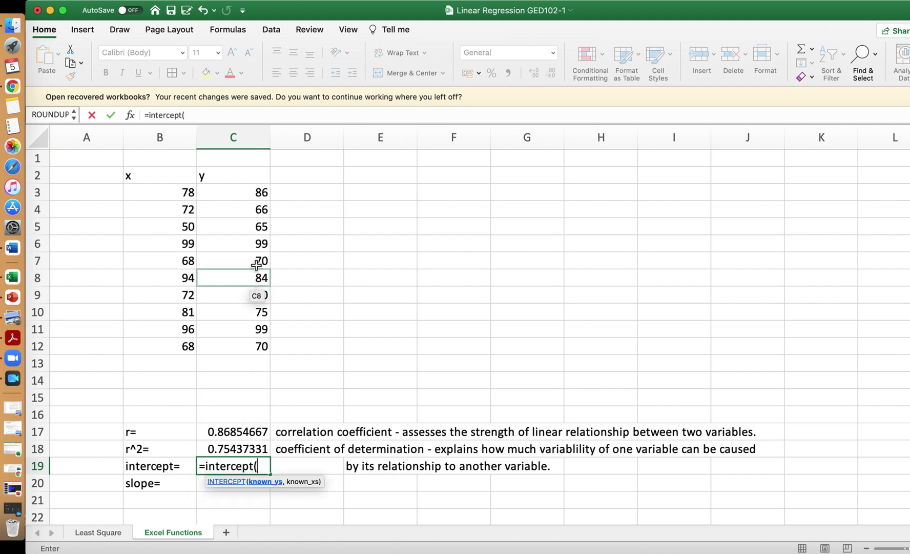
{"action": "left_click", "coordinate": [264, 193]}
{"action": "key", "text": "shift+Down"}
{"action": "key", "text": "shift+Down"}
{"action": "key", "text": "shift+Down"}
{"action": "key", "text": "shift+Down"}
{"action": "key", "text": "shift+Down"}
{"action": "key", "text": "shift+Down"}
{"action": "key", "text": "shift+Down"}
{"action": "key", "text": "shift+Down"}
{"action": "key", "text": "shift+Down"}
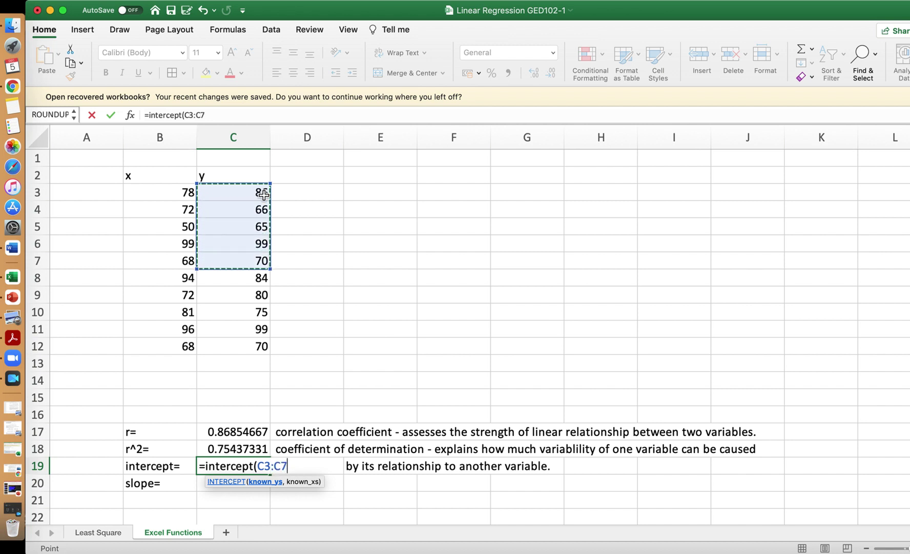
{"action": "type", "text": ","}
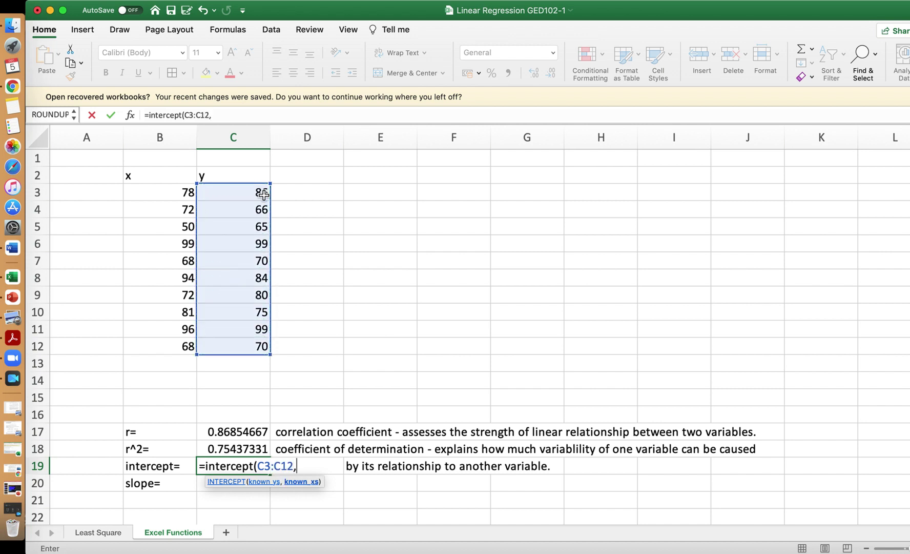
{"action": "left_click", "coordinate": [172, 198]}
{"action": "key", "text": "shift+Down"}
{"action": "key", "text": "shift+Down"}
{"action": "key", "text": "shift+Down"}
{"action": "key", "text": "shift+Down"}
{"action": "key", "text": "shift+Down"}
{"action": "key", "text": "shift+Down"}
{"action": "key", "text": "shift+Down"}
{"action": "key", "text": "shift+Down"}
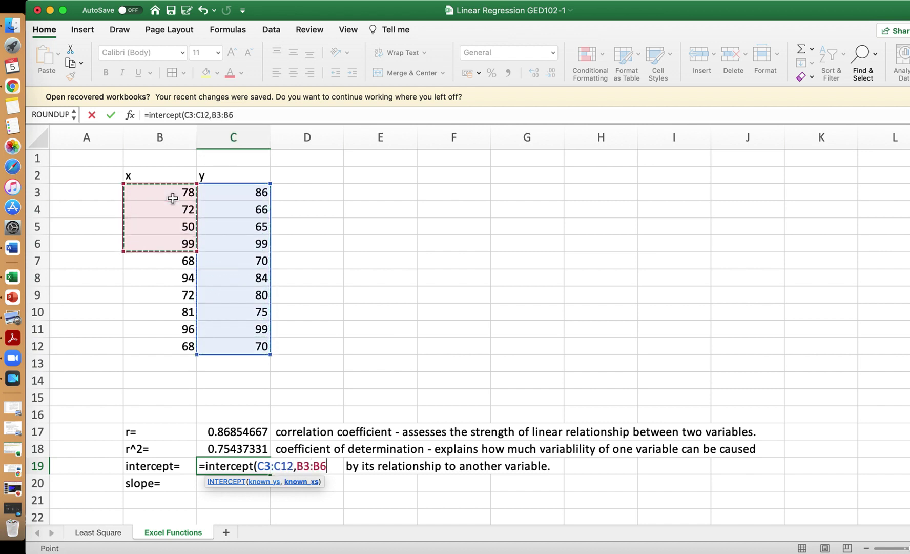
{"action": "key", "text": "shift+Down"}
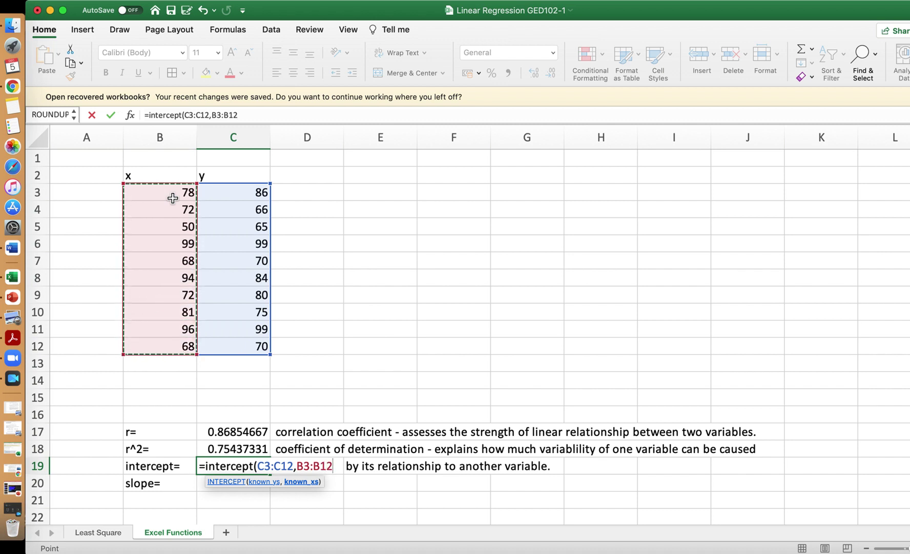
{"action": "type", "text": ")"}
{"action": "key", "text": "Return"}
Step: Enter =SLOPE(C3:C12,B3:B12) in C20, giving 0.71576525
{"action": "type", "text": "="}
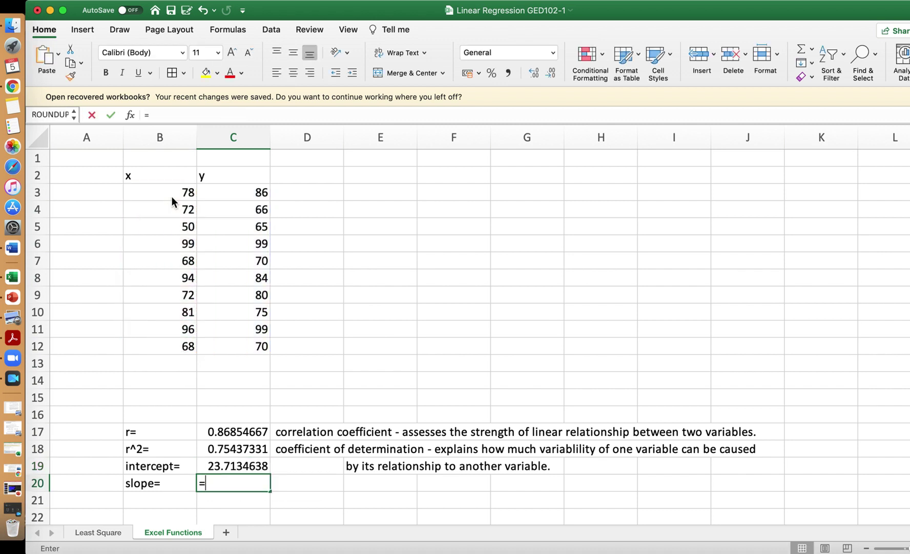
{"action": "type", "text": "slope("}
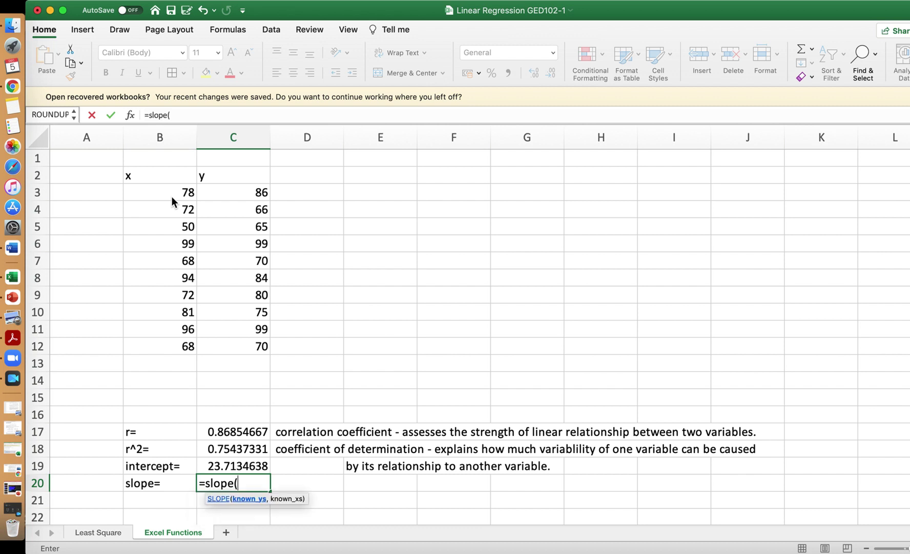
{"action": "left_click", "coordinate": [256, 192]}
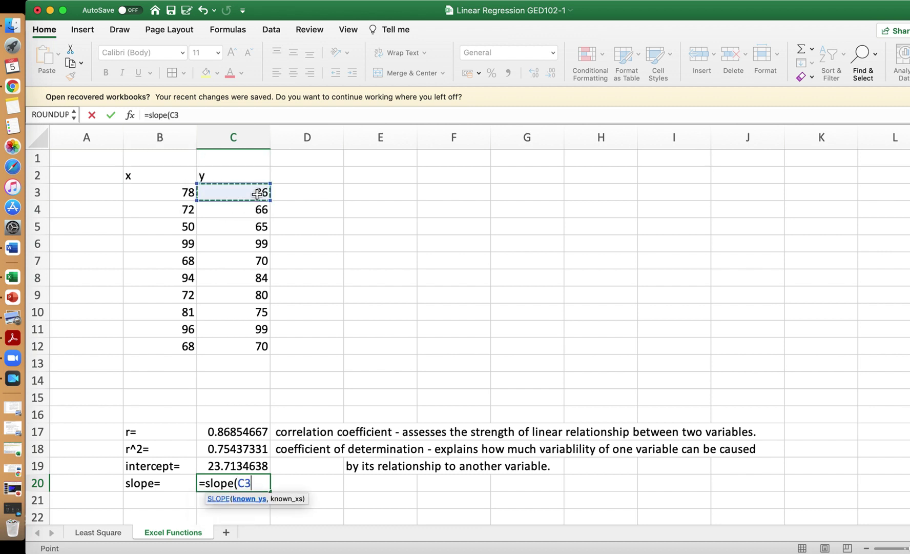
{"action": "key", "text": "shift+Down"}
{"action": "key", "text": "shift+Down"}
{"action": "key", "text": "shift+Down"}
{"action": "key", "text": "shift+Down"}
{"action": "key", "text": "shift+Down"}
{"action": "key", "text": "shift+Down"}
{"action": "key", "text": "shift+Down"}
{"action": "key", "text": "shift+Down"}
{"action": "key", "text": "shift+Down"}
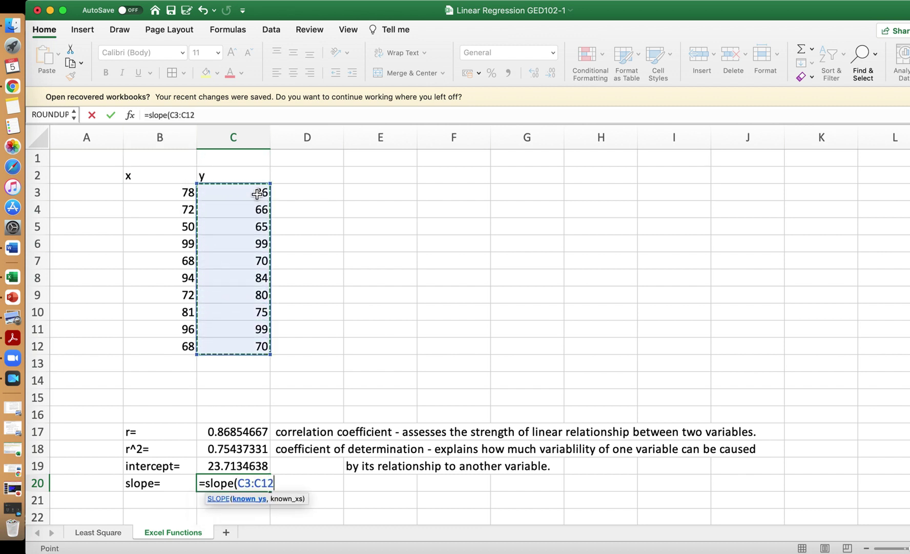
{"action": "type", "text": ","}
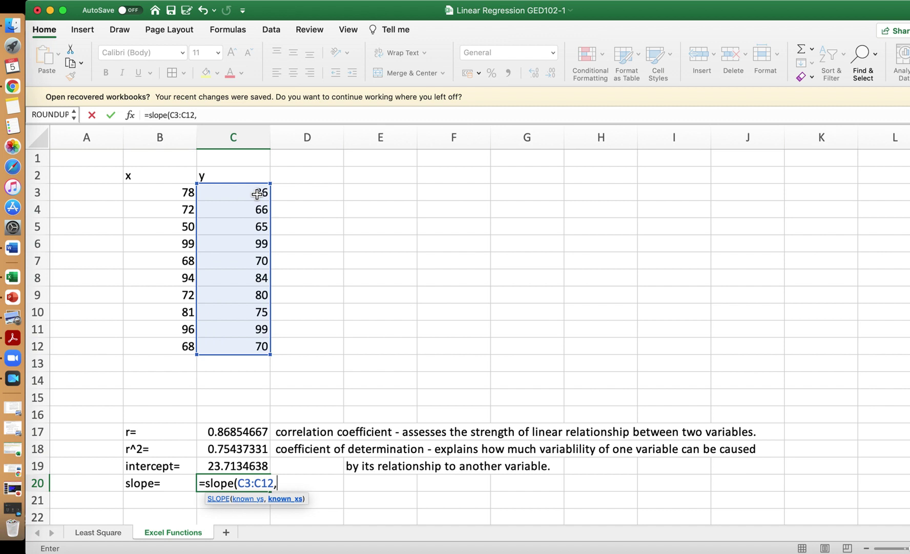
{"action": "left_click", "coordinate": [175, 192]}
{"action": "key", "text": "shift+Down"}
{"action": "key", "text": "shift+Down"}
{"action": "key", "text": "shift+Down"}
{"action": "key", "text": "shift+Down"}
{"action": "key", "text": "shift+Down"}
{"action": "key", "text": "shift+Down"}
{"action": "key", "text": "shift+Down"}
{"action": "key", "text": "shift+Down"}
{"action": "key", "text": "shift+Down"}
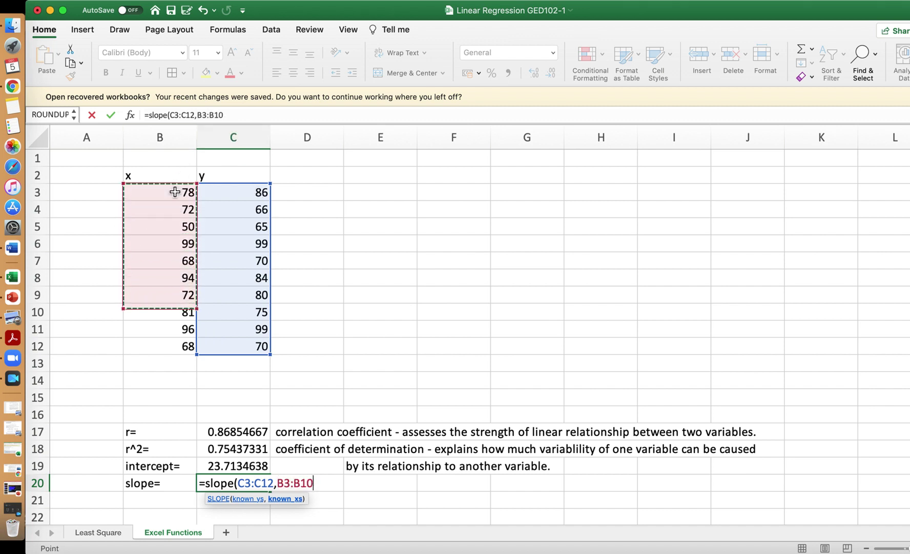
{"action": "type", "text": ")"}
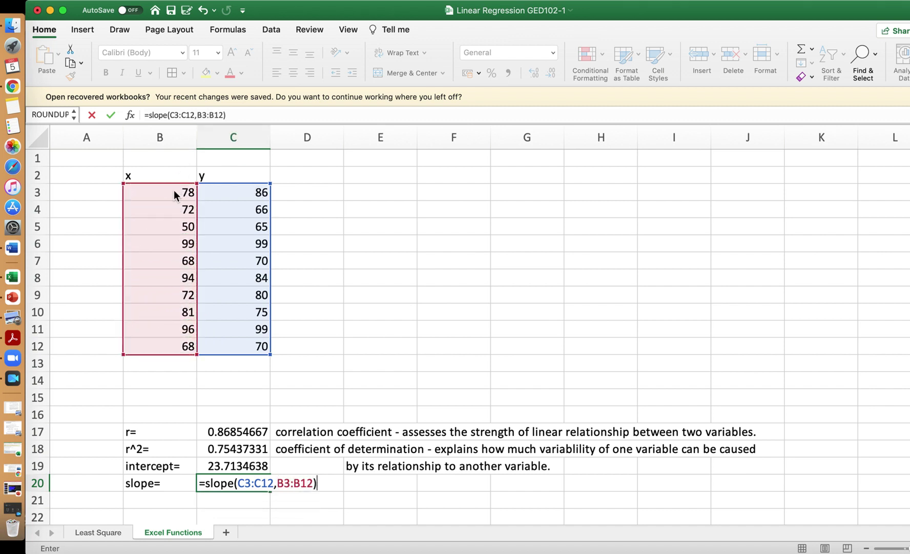
{"action": "key", "text": "Return"}
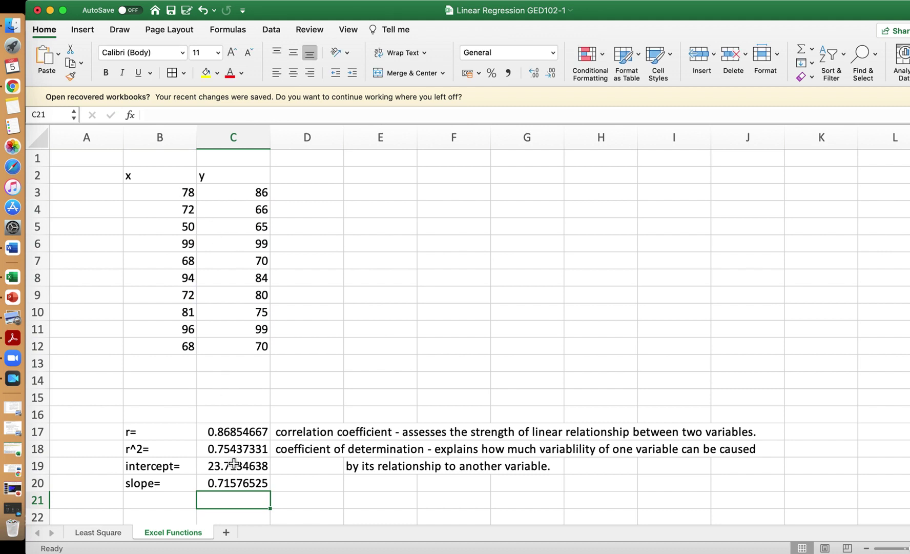
Step: Insert a plain scatter chart of the data in B3:C12
{"action": "scroll", "coordinate": [443, 380], "scroll_direction": "right", "scroll_amount": 1}
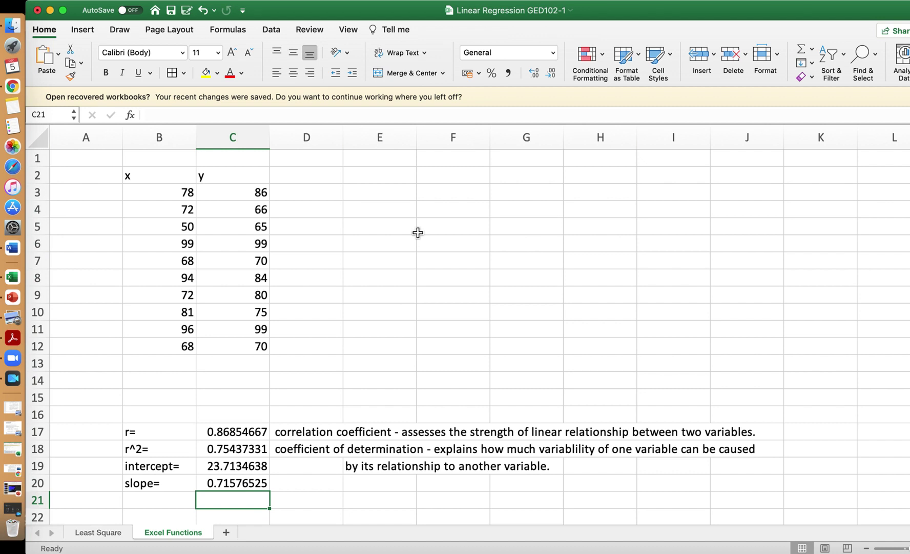
{"action": "left_click", "coordinate": [174, 193]}
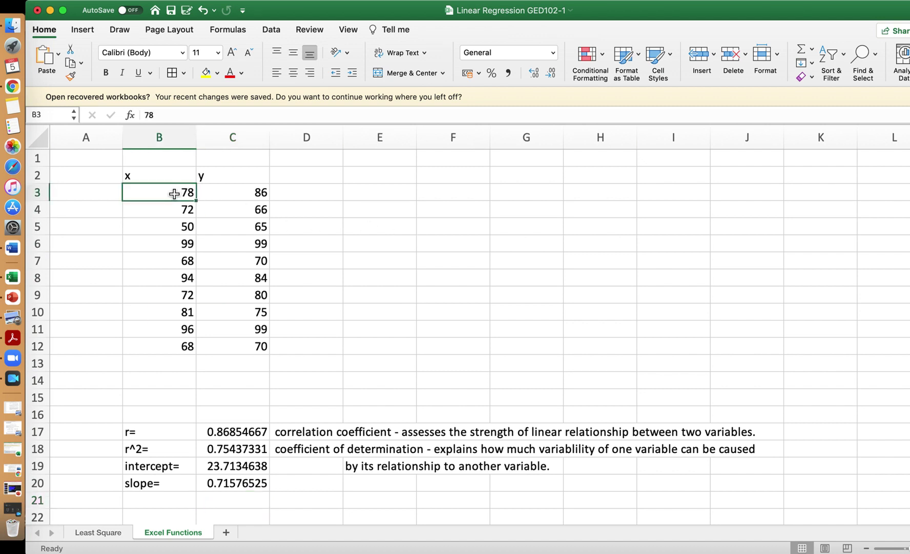
{"action": "key", "text": "shift+Right"}
{"action": "key", "text": "shift+Down"}
{"action": "key", "text": "shift+Down"}
{"action": "key", "text": "shift+Down"}
{"action": "key", "text": "shift+Down"}
{"action": "key", "text": "shift+Down"}
{"action": "key", "text": "shift+Down"}
{"action": "key", "text": "shift+Down"}
{"action": "key", "text": "shift+Down"}
{"action": "key", "text": "shift+Down"}
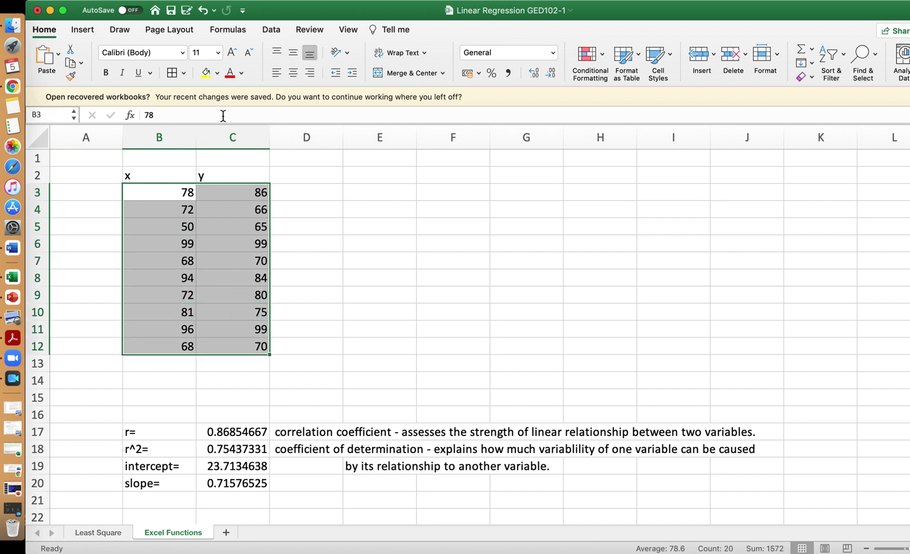
{"action": "left_click", "coordinate": [90, 30]}
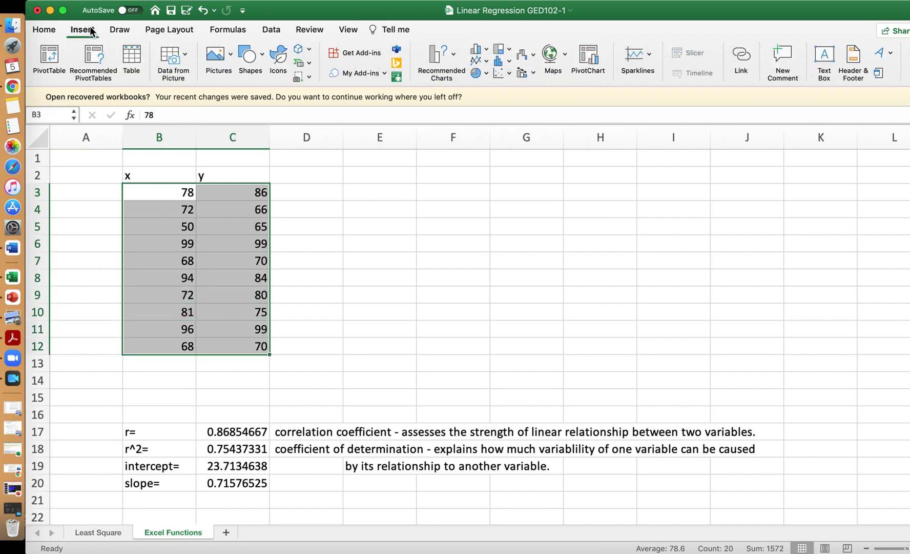
{"action": "left_click", "coordinate": [498, 73]}
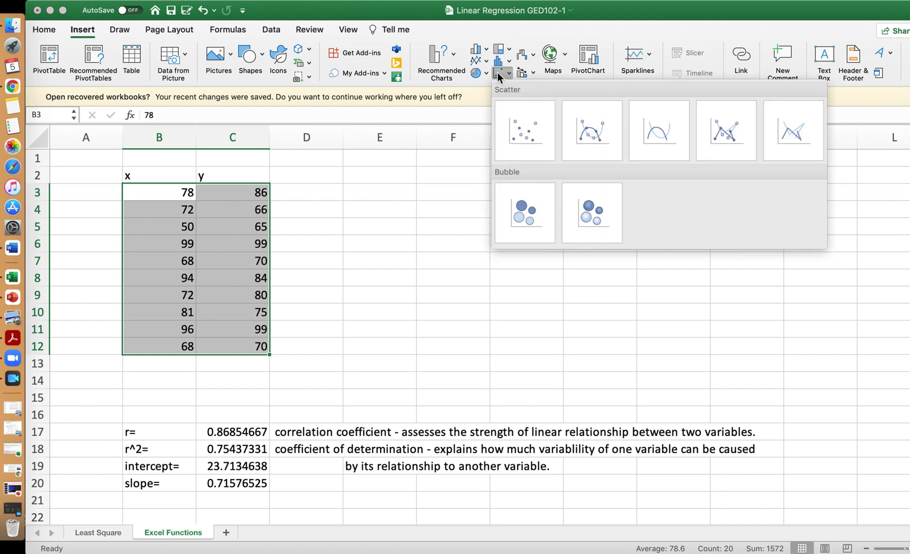
{"action": "left_click", "coordinate": [524, 131]}
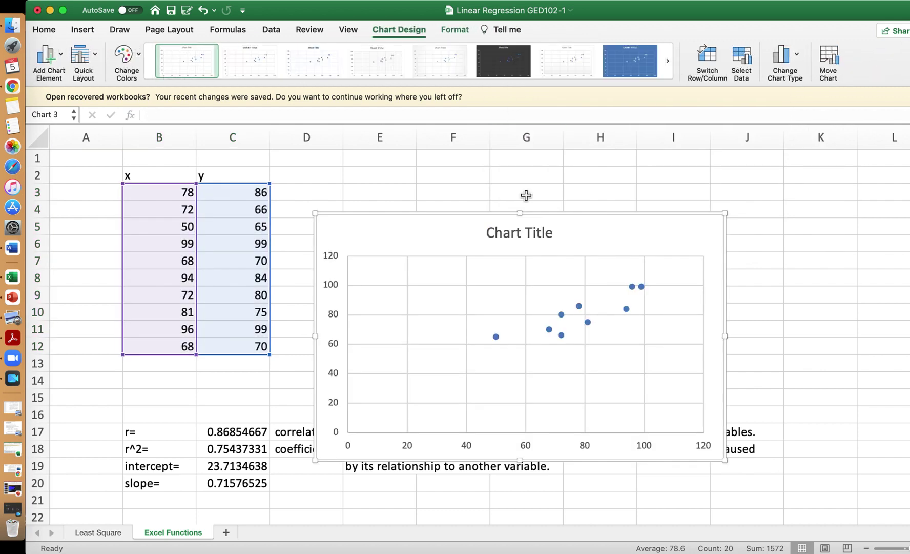
Step: Move the chart up beside the data table and select its data series
{"action": "left_click", "coordinate": [549, 238]}
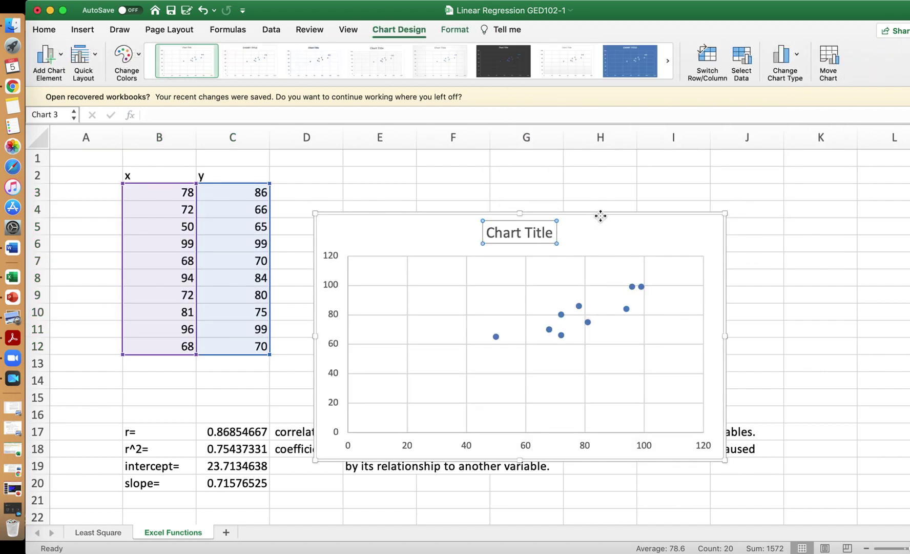
{"action": "left_click_drag", "start_coordinate": [601, 213], "coordinate": [610, 158]}
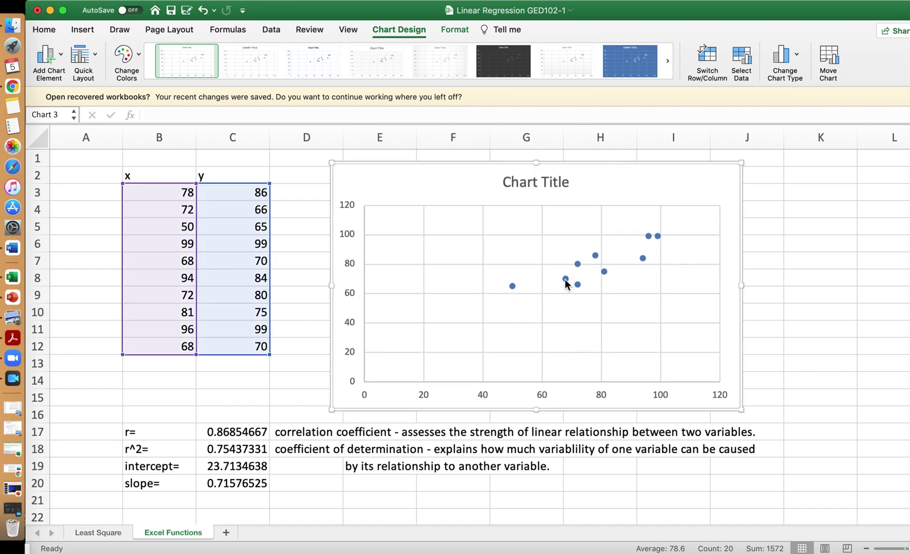
{"action": "mouse_move", "coordinate": [567, 282]}
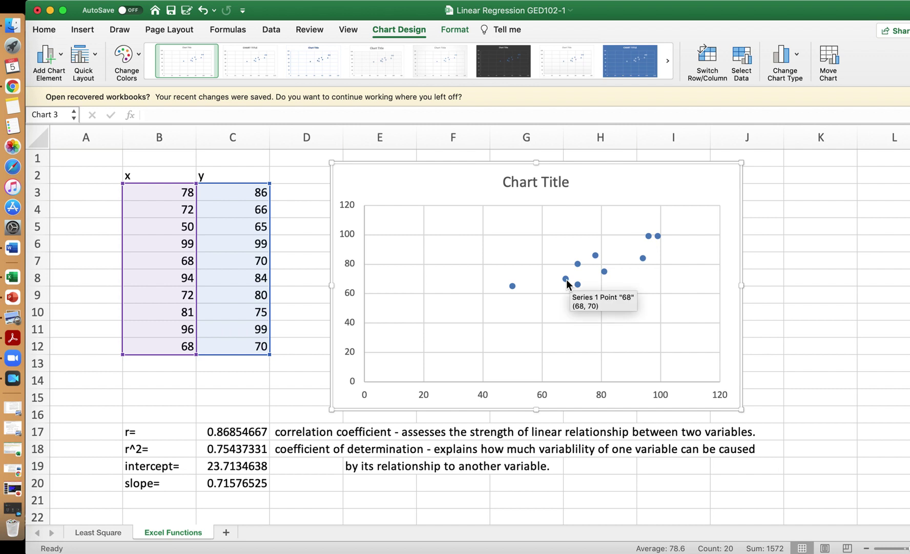
{"action": "left_click", "coordinate": [567, 281]}
Step: Add a linear trendline showing y = 0.7158x + 23.713 and R² = 0.7544, then minimize Excel
{"action": "right_click", "coordinate": [566, 279]}
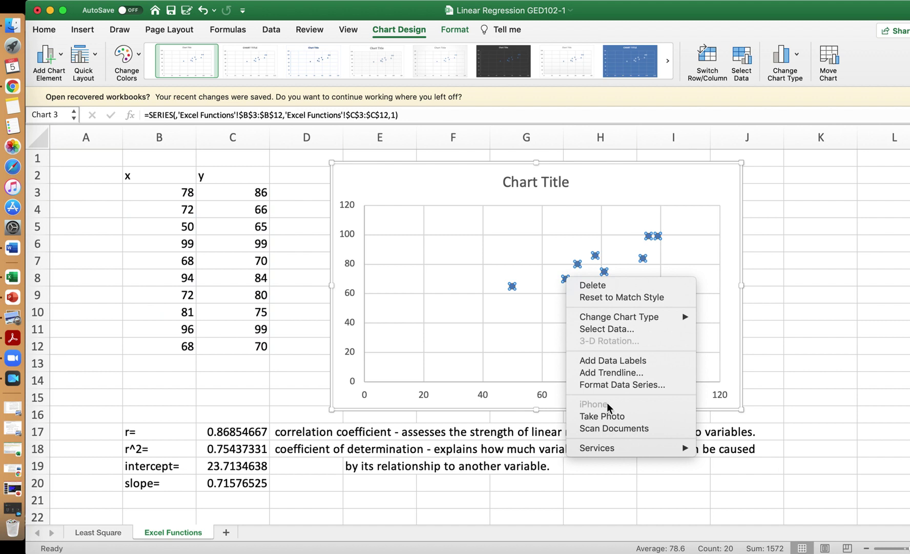
{"action": "left_click", "coordinate": [619, 376]}
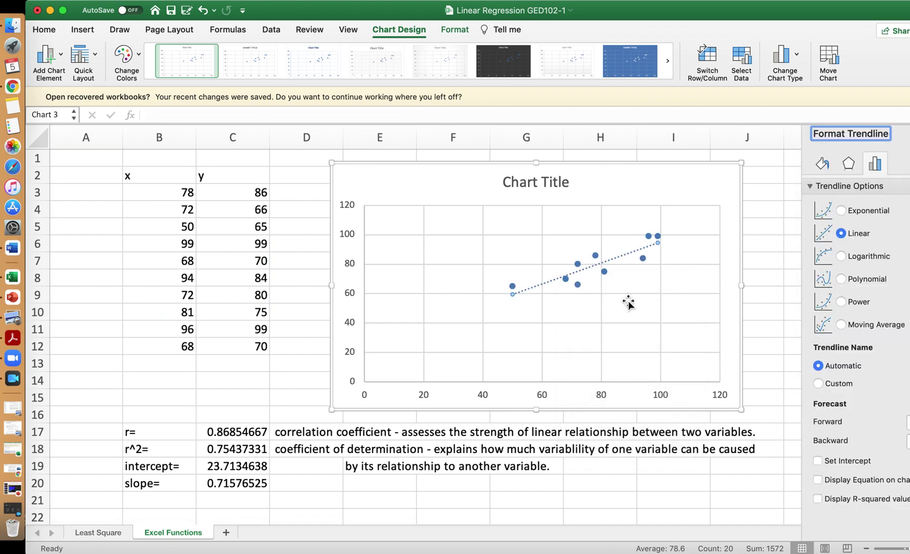
{"action": "left_click", "coordinate": [819, 479]}
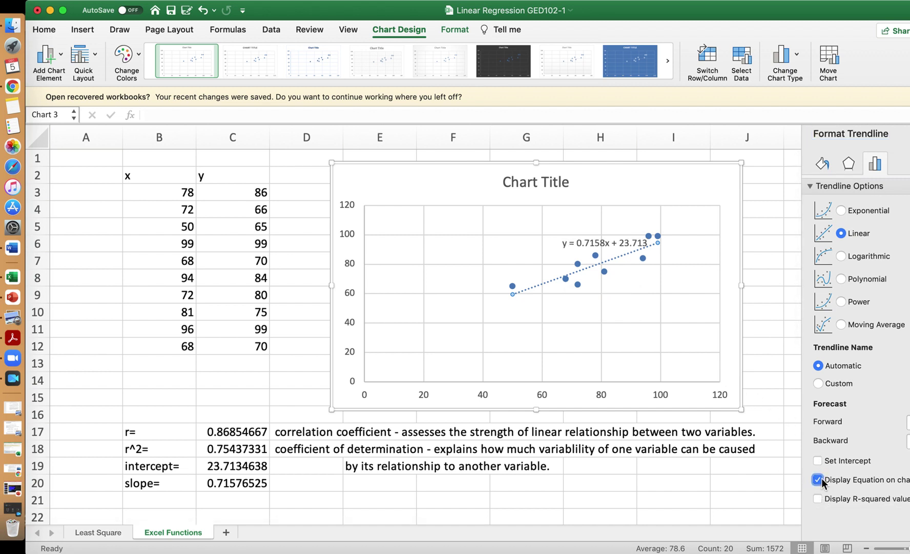
{"action": "left_click", "coordinate": [820, 498]}
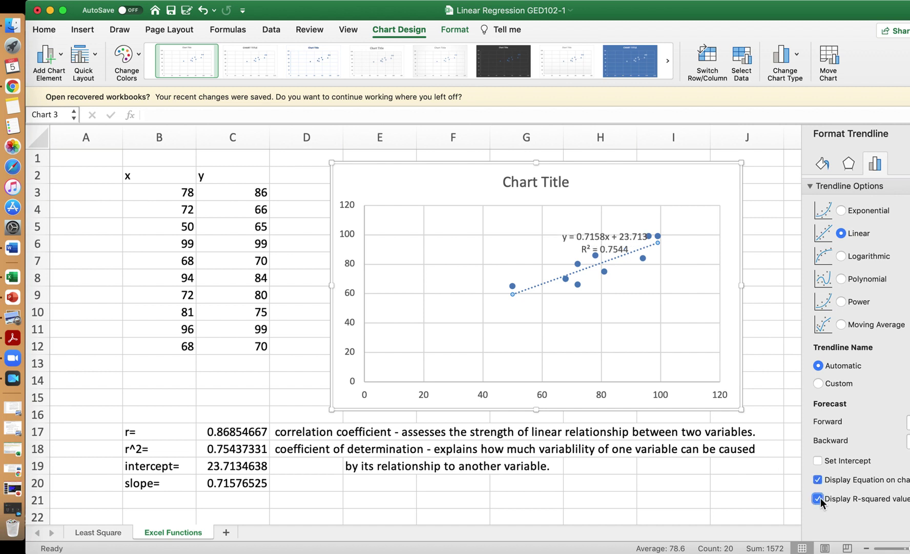
{"action": "left_click", "coordinate": [784, 264]}
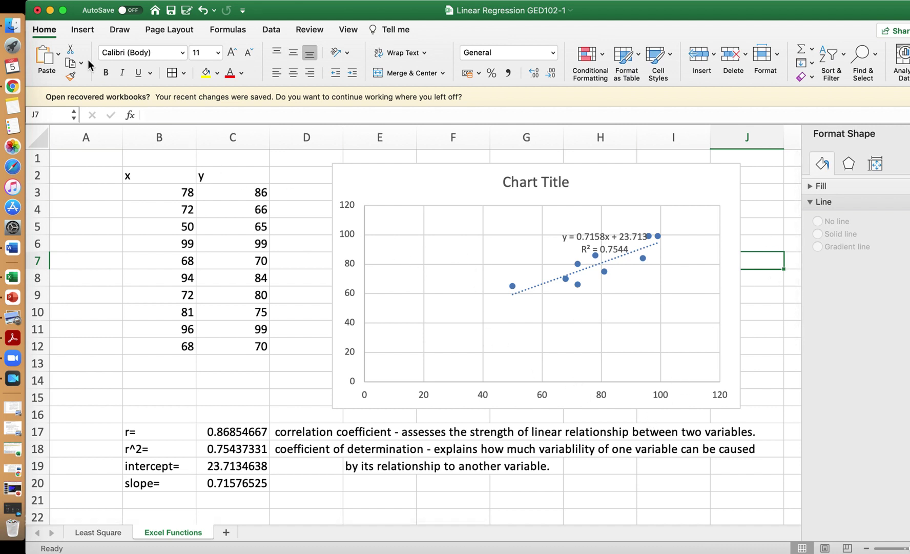
{"action": "left_click", "coordinate": [50, 10]}
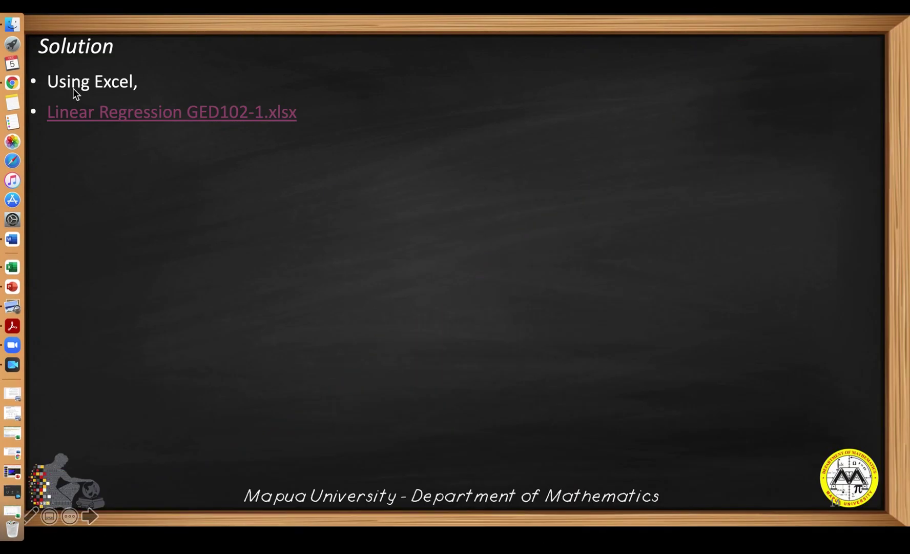
Step: Advance three slides to the conclusion: y = 0.7158x + 23.7135, estimate ≈ 67 at x = 60
{"action": "left_click", "coordinate": [181, 285]}
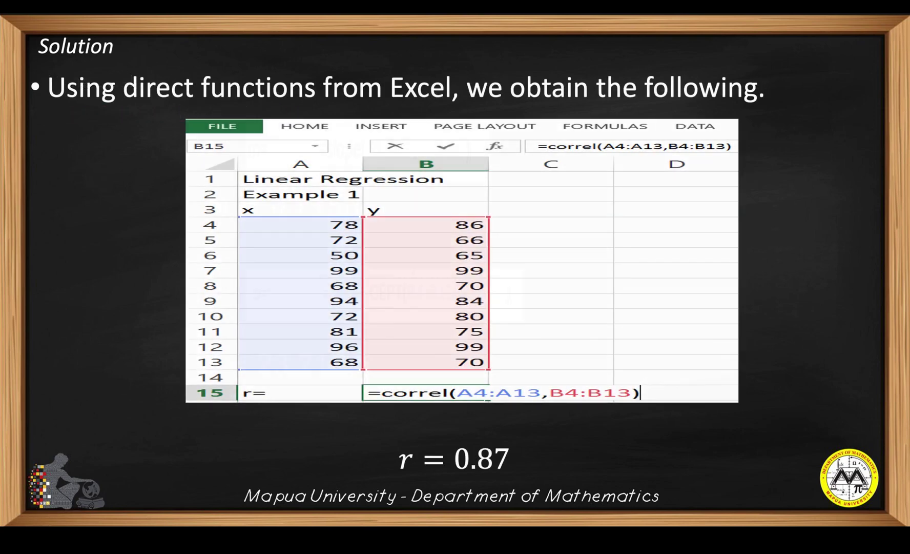
{"action": "key", "text": "Right"}
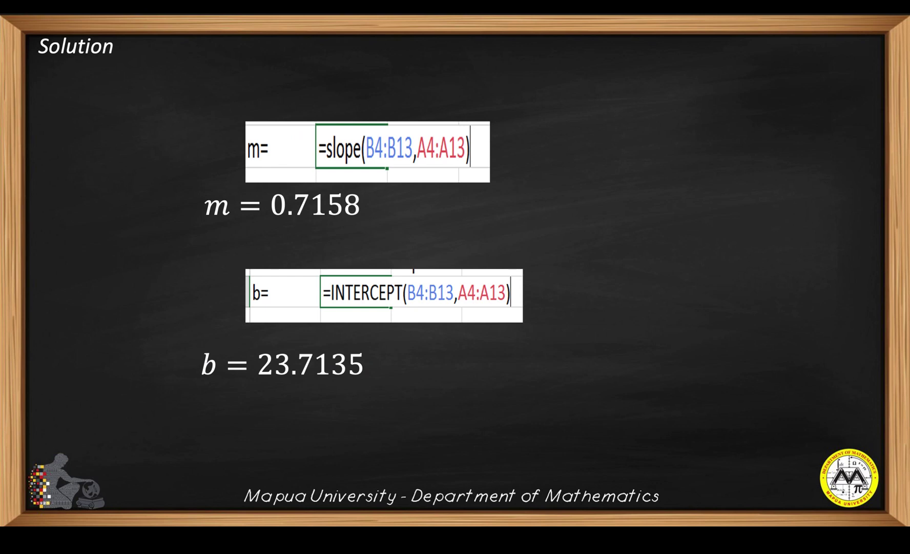
{"action": "key", "text": "Right"}
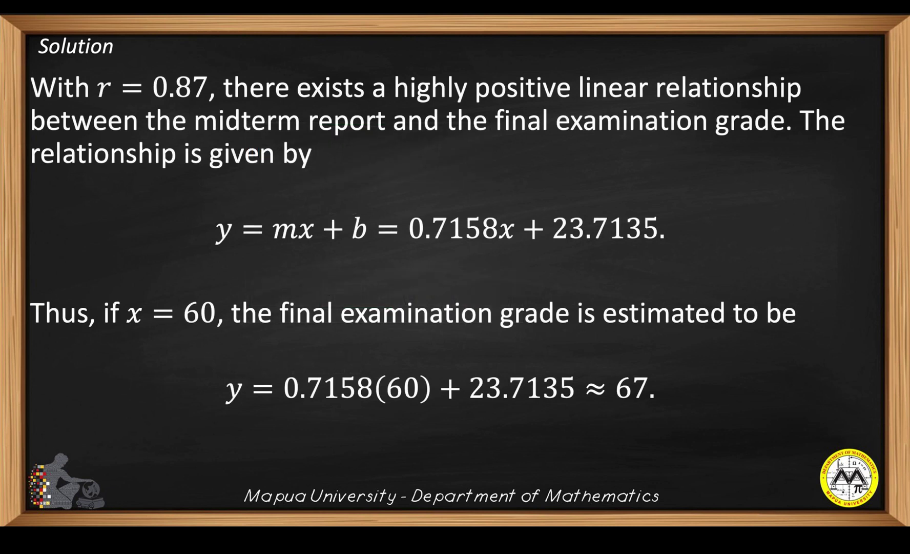